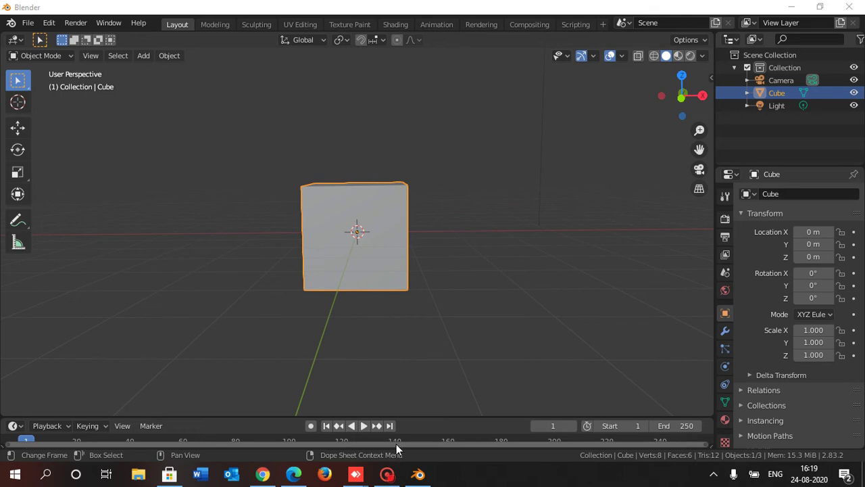
Step: Inspect the default cube from top, back, right and underneath views, zooming and panning around it
{"action": "mouse_move", "coordinate": [396, 275]}
{"action": "middle_mouse_down"}
{"action": "mouse_move", "coordinate": [327, 340]}
{"action": "mouse_move", "coordinate": [403, 242]}
{"action": "mouse_move", "coordinate": [382, 310]}
{"action": "mouse_move", "coordinate": [411, 234]}
{"action": "mouse_move", "coordinate": [364, 303]}
{"action": "mouse_move", "coordinate": [359, 287]}
{"action": "mouse_move", "coordinate": [368, 288]}
{"action": "mouse_move", "coordinate": [330, 312]}
{"action": "mouse_move", "coordinate": [458, 283]}
{"action": "mouse_move", "coordinate": [478, 269]}
{"action": "mouse_move", "coordinate": [328, 254]}
{"action": "mouse_move", "coordinate": [328, 315]}
{"action": "mouse_move", "coordinate": [336, 290]}
{"action": "mouse_move", "coordinate": [554, 259]}
{"action": "mouse_move", "coordinate": [108, 254]}
{"action": "mouse_move", "coordinate": [305, 268]}
{"action": "mouse_move", "coordinate": [624, 254]}
{"action": "mouse_move", "coordinate": [331, 238]}
{"action": "mouse_move", "coordinate": [357, 257]}
{"action": "mouse_move", "coordinate": [435, 277]}
{"action": "middle_mouse_up"}
{"action": "scroll", "coordinate": [359, 286], "scroll_direction": "down", "scroll_amount": 3}
{"action": "scroll", "coordinate": [365, 284], "scroll_direction": "down", "scroll_amount": 2}
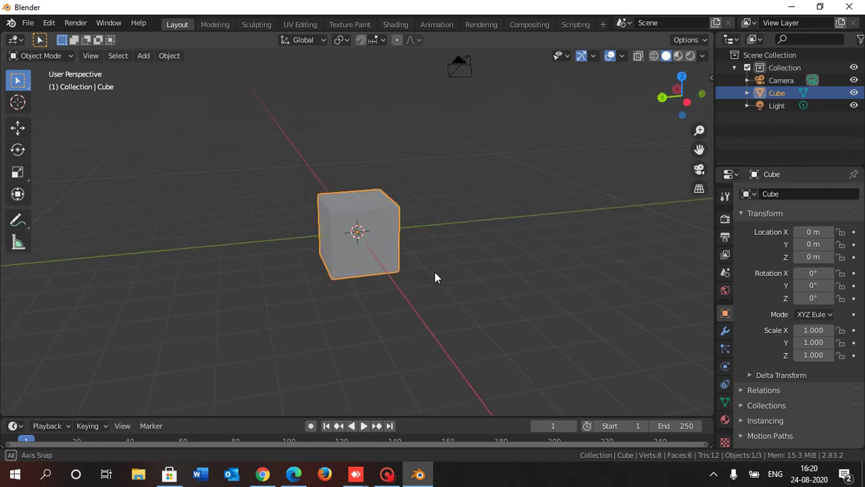
{"action": "scroll", "coordinate": [434, 274], "scroll_direction": "up", "scroll_amount": 3}
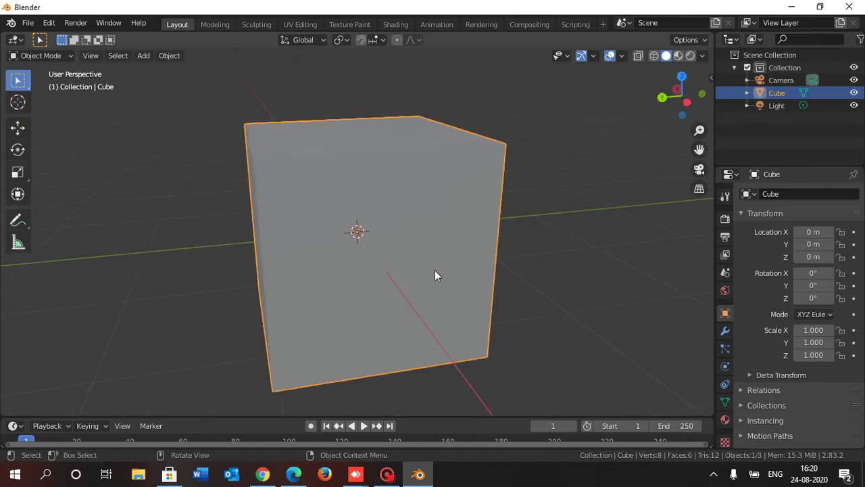
{"action": "scroll", "coordinate": [434, 273], "scroll_direction": "up", "scroll_amount": 3}
{"action": "scroll", "coordinate": [434, 273], "scroll_direction": "up", "scroll_amount": 1}
{"action": "scroll", "coordinate": [432, 267], "scroll_direction": "down", "scroll_amount": 4}
{"action": "scroll", "coordinate": [432, 261], "scroll_direction": "down", "scroll_amount": 3}
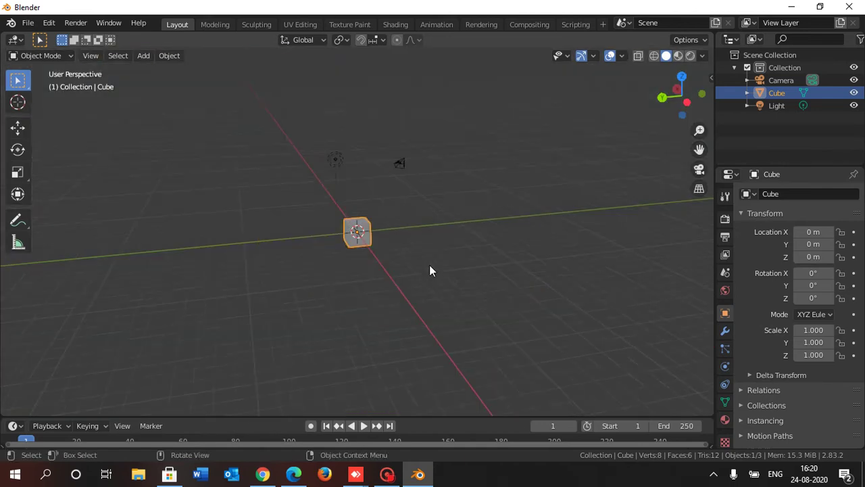
{"action": "scroll", "coordinate": [429, 265], "scroll_direction": "down", "scroll_amount": 2}
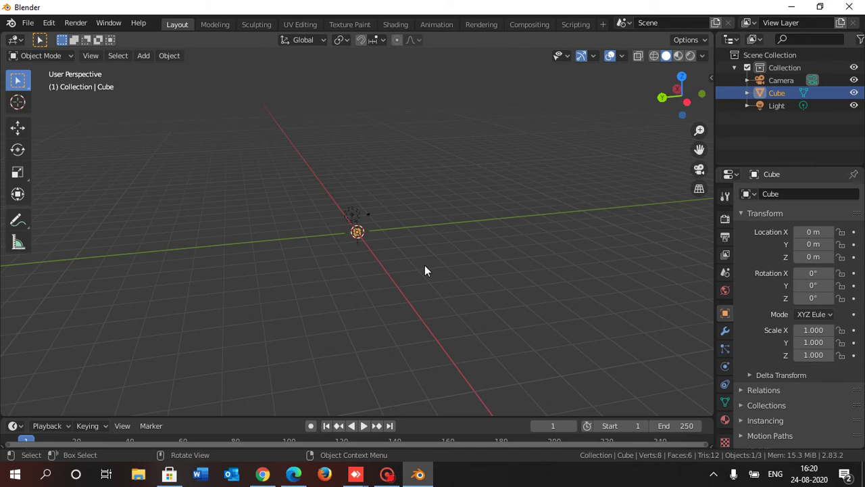
{"action": "scroll", "coordinate": [424, 271], "scroll_direction": "up", "scroll_amount": 1}
{"action": "scroll", "coordinate": [425, 268], "scroll_direction": "up", "scroll_amount": 2}
{"action": "scroll", "coordinate": [424, 268], "scroll_direction": "up", "scroll_amount": 2}
{"action": "scroll", "coordinate": [424, 259], "scroll_direction": "up", "scroll_amount": 2}
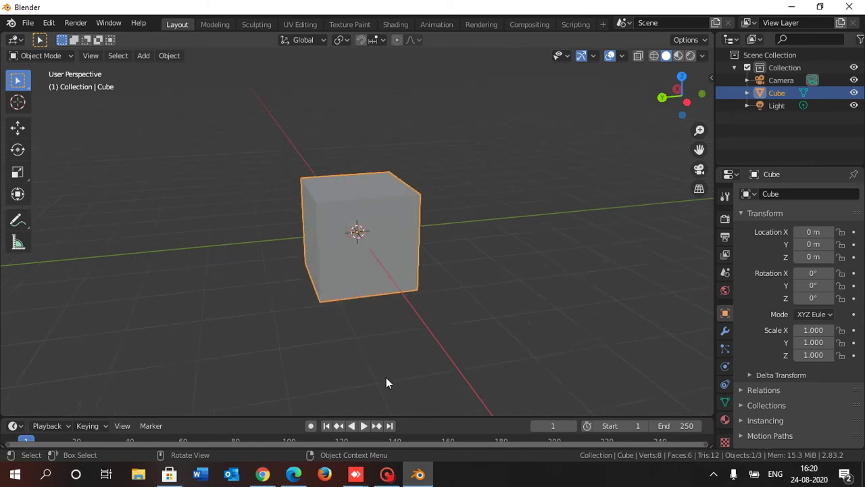
{"action": "scroll", "coordinate": [390, 369], "scroll_direction": "up", "scroll_amount": 1}
{"action": "scroll", "coordinate": [403, 321], "scroll_direction": "up", "scroll_amount": 3}
{"action": "mouse_move", "coordinate": [411, 285]}
{"action": "middle_mouse_down"}
{"action": "mouse_move", "coordinate": [405, 367]}
{"action": "mouse_move", "coordinate": [428, 295]}
{"action": "mouse_move", "coordinate": [386, 274]}
{"action": "mouse_move", "coordinate": [415, 272]}
{"action": "mouse_move", "coordinate": [400, 263]}
{"action": "middle_mouse_up"}
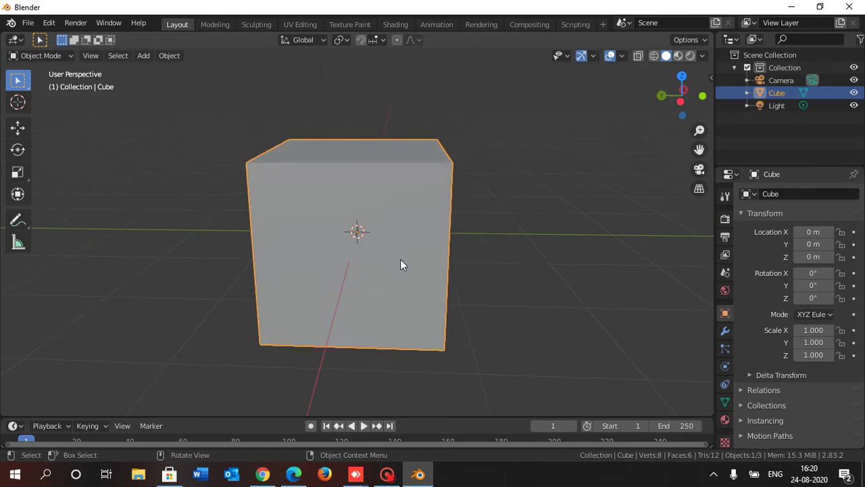
{"action": "scroll", "coordinate": [400, 265], "scroll_direction": "down", "scroll_amount": 3}
{"action": "scroll", "coordinate": [400, 264], "scroll_direction": "down", "scroll_amount": 4}
{"action": "scroll", "coordinate": [400, 265], "scroll_direction": "up", "scroll_amount": 4}
{"action": "scroll", "coordinate": [401, 270], "scroll_direction": "up", "scroll_amount": 6}
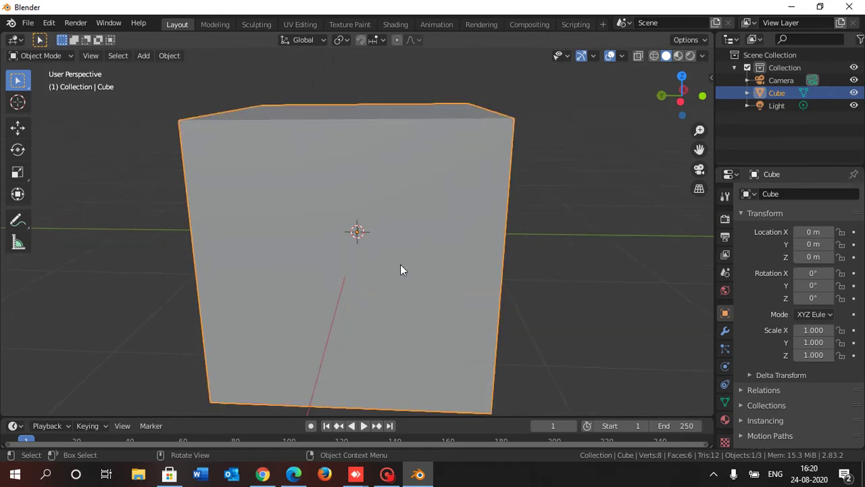
{"action": "scroll", "coordinate": [401, 270], "scroll_direction": "up", "scroll_amount": 2}
{"action": "scroll", "coordinate": [400, 270], "scroll_direction": "down", "scroll_amount": 1}
{"action": "scroll", "coordinate": [400, 270], "scroll_direction": "up", "scroll_amount": 1}
{"action": "scroll", "coordinate": [400, 269], "scroll_direction": "down", "scroll_amount": 1}
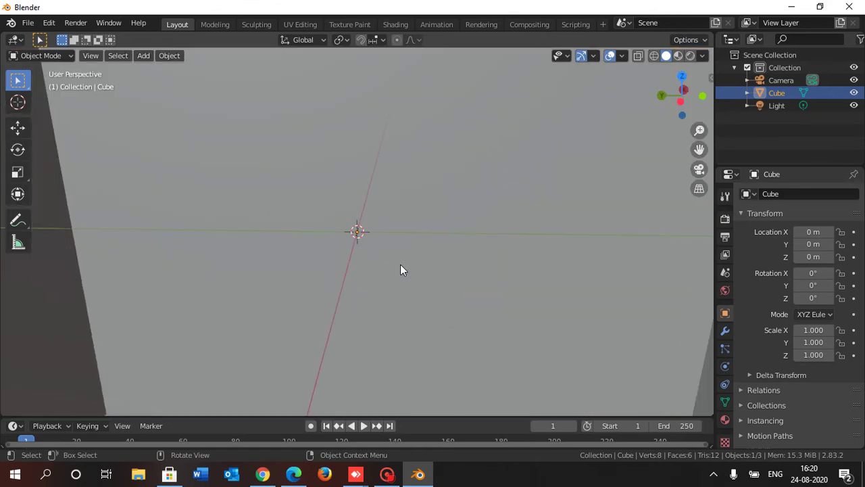
{"action": "scroll", "coordinate": [400, 269], "scroll_direction": "down", "scroll_amount": 1}
{"action": "scroll", "coordinate": [398, 273], "scroll_direction": "down", "scroll_amount": 2}
{"action": "scroll", "coordinate": [396, 282], "scroll_direction": "down", "scroll_amount": 3}
{"action": "scroll", "coordinate": [394, 284], "scroll_direction": "down", "scroll_amount": 1}
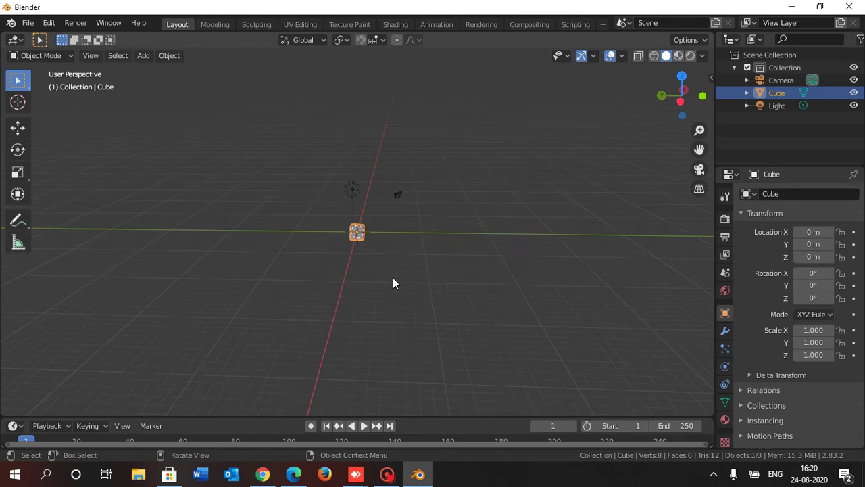
{"action": "scroll", "coordinate": [393, 278], "scroll_direction": "down", "scroll_amount": 1}
{"action": "scroll", "coordinate": [392, 285], "scroll_direction": "up", "scroll_amount": 1}
{"action": "scroll", "coordinate": [392, 285], "scroll_direction": "up", "scroll_amount": 3}
{"action": "scroll", "coordinate": [392, 285], "scroll_direction": "up", "scroll_amount": 3}
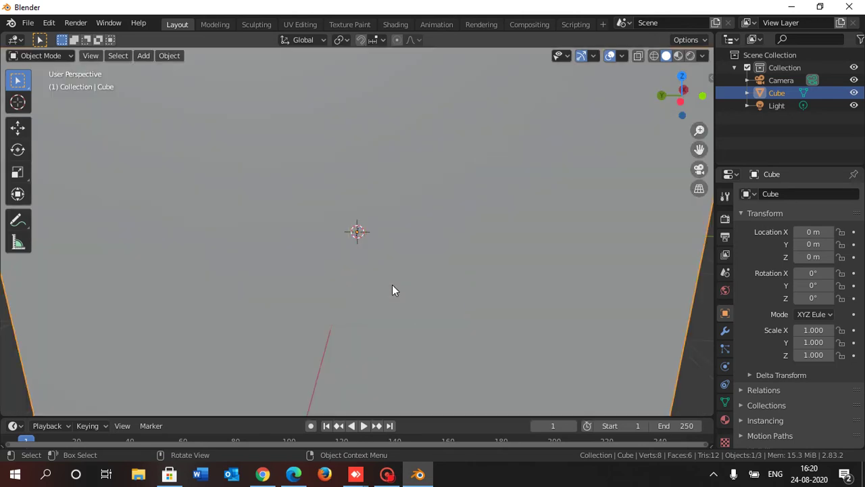
{"action": "scroll", "coordinate": [392, 290], "scroll_direction": "up", "scroll_amount": 1}
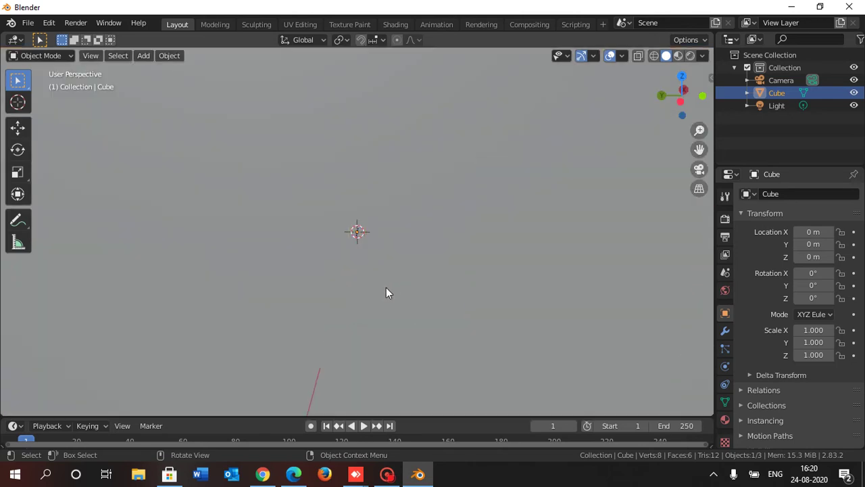
{"action": "scroll", "coordinate": [386, 288], "scroll_direction": "down", "scroll_amount": 1}
{"action": "scroll", "coordinate": [383, 287], "scroll_direction": "down", "scroll_amount": 1}
{"action": "scroll", "coordinate": [378, 284], "scroll_direction": "down", "scroll_amount": 2}
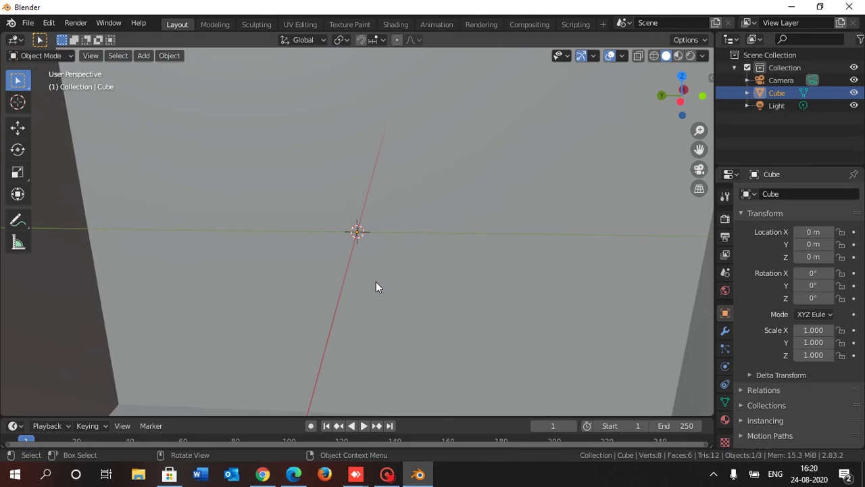
{"action": "scroll", "coordinate": [375, 283], "scroll_direction": "down", "scroll_amount": 2}
{"action": "scroll", "coordinate": [374, 283], "scroll_direction": "down", "scroll_amount": 2}
{"action": "scroll", "coordinate": [374, 283], "scroll_direction": "down", "scroll_amount": 3}
{"action": "scroll", "coordinate": [374, 283], "scroll_direction": "down", "scroll_amount": 1}
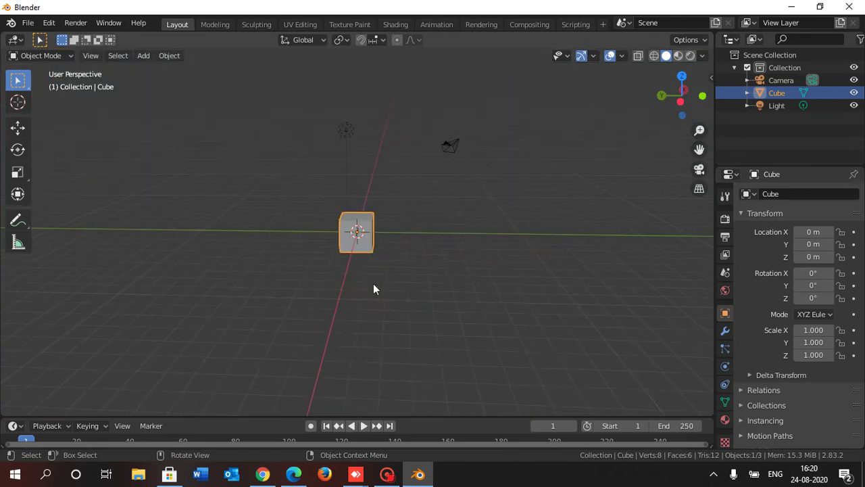
{"action": "scroll", "coordinate": [374, 284], "scroll_direction": "up", "scroll_amount": 3}
{"action": "mouse_move", "coordinate": [398, 219]}
{"action": "middle_mouse_down"}
{"action": "mouse_move", "coordinate": [323, 313]}
{"action": "mouse_move", "coordinate": [381, 185]}
{"action": "mouse_move", "coordinate": [361, 267]}
{"action": "mouse_move", "coordinate": [391, 187]}
{"action": "mouse_move", "coordinate": [348, 296]}
{"action": "mouse_move", "coordinate": [468, 257]}
{"action": "mouse_move", "coordinate": [397, 179]}
{"action": "mouse_move", "coordinate": [394, 197]}
{"action": "mouse_move", "coordinate": [419, 200]}
{"action": "mouse_move", "coordinate": [395, 199]}
{"action": "middle_mouse_up"}
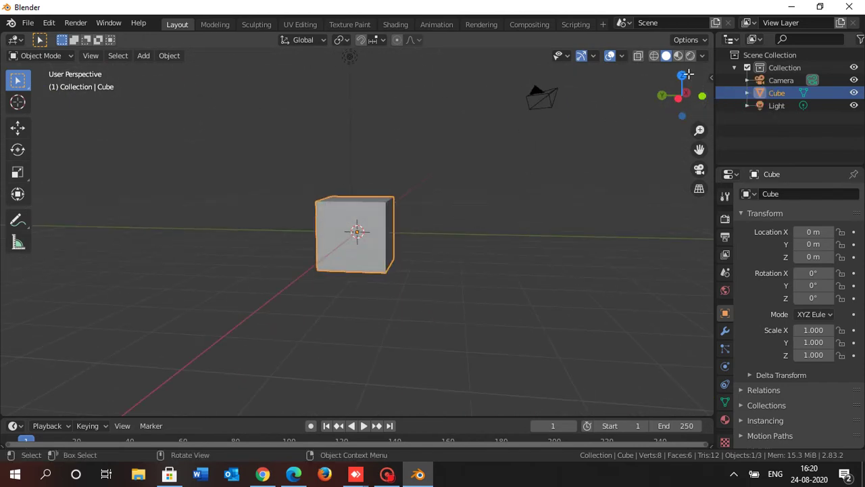
{"action": "left_click_drag", "start_coordinate": [680, 85], "coordinate": [685, 77]}
{"action": "left_click", "coordinate": [685, 76]}
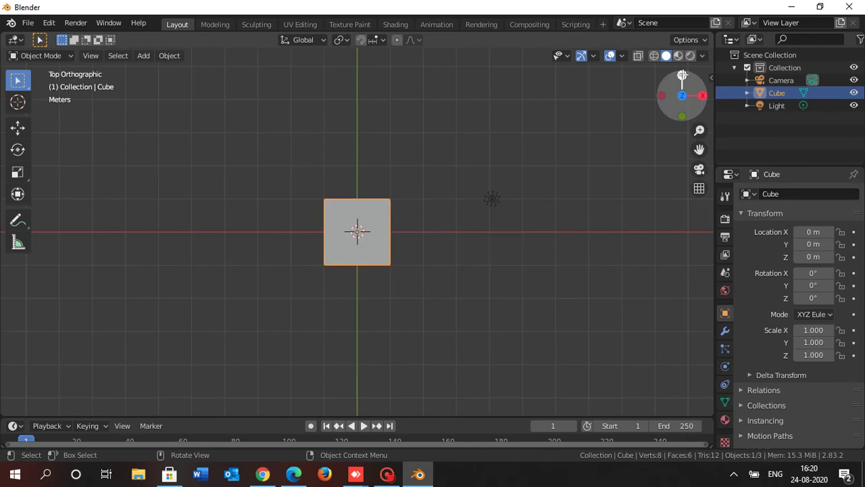
{"action": "left_click", "coordinate": [682, 76]}
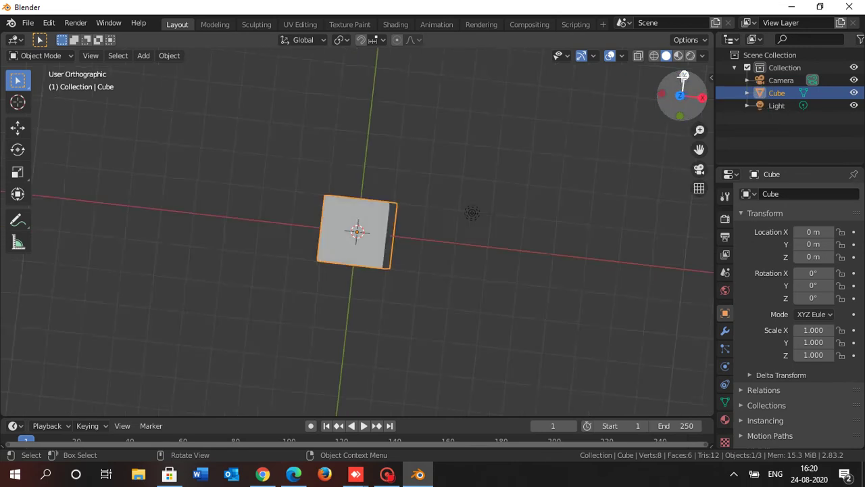
{"action": "left_click", "coordinate": [662, 96]}
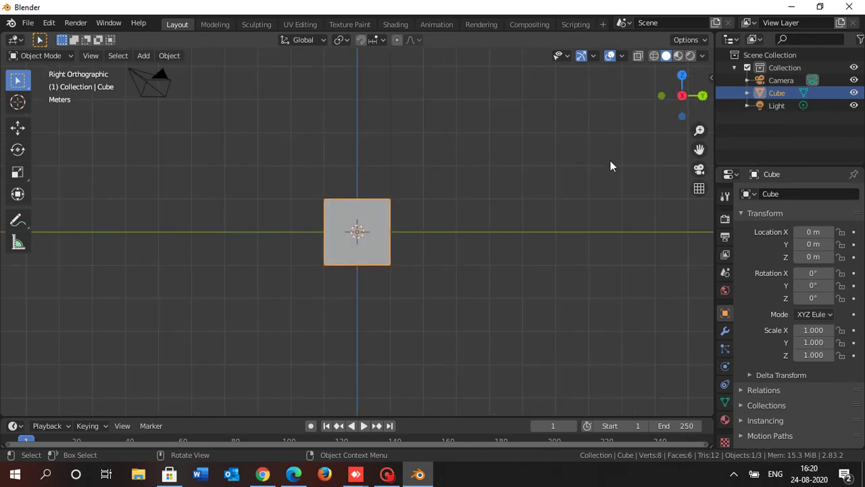
{"action": "left_click", "coordinate": [682, 115]}
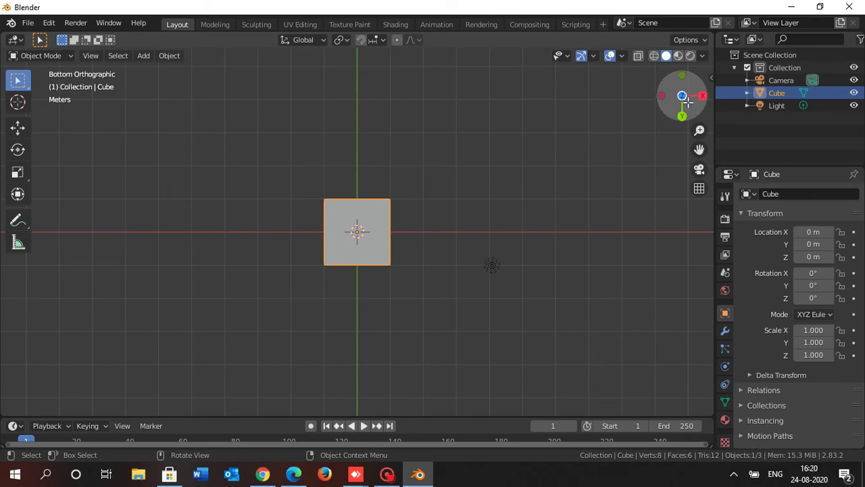
{"action": "left_click_drag", "start_coordinate": [683, 78], "coordinate": [424, 124]}
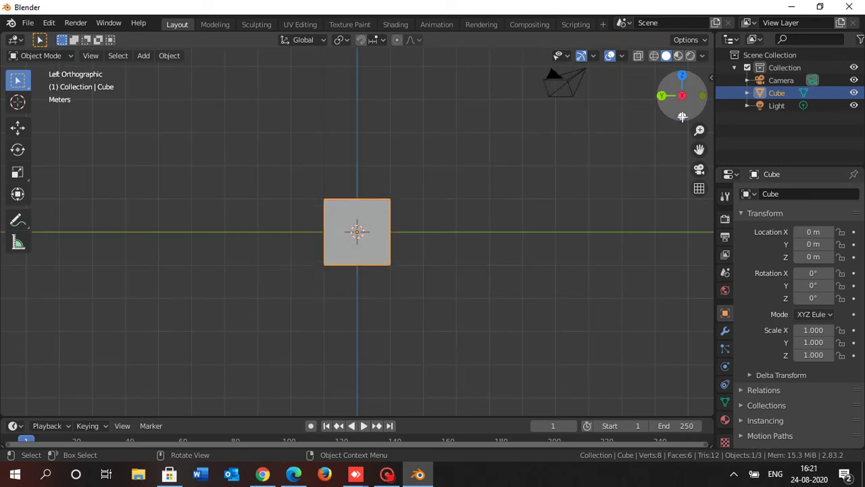
{"action": "mouse_move", "coordinate": [425, 125]}
{"action": "middle_mouse_down"}
{"action": "mouse_move", "coordinate": [396, 286]}
{"action": "mouse_move", "coordinate": [420, 277]}
{"action": "middle_mouse_up"}
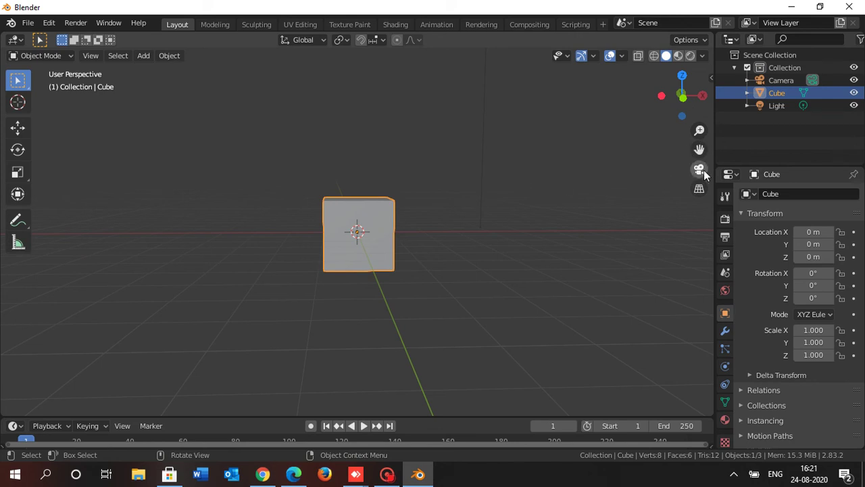
{"action": "left_click_drag", "start_coordinate": [700, 149], "coordinate": [692, 184]}
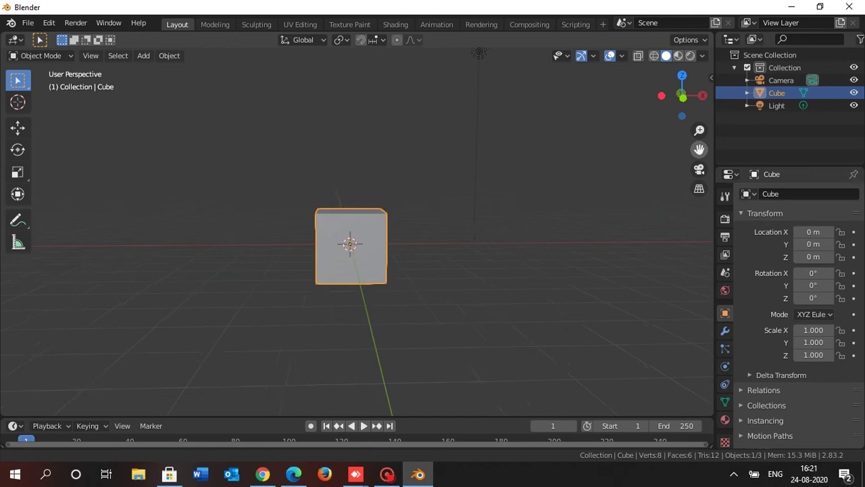
{"action": "left_click_drag", "start_coordinate": [700, 149], "coordinate": [679, 148]}
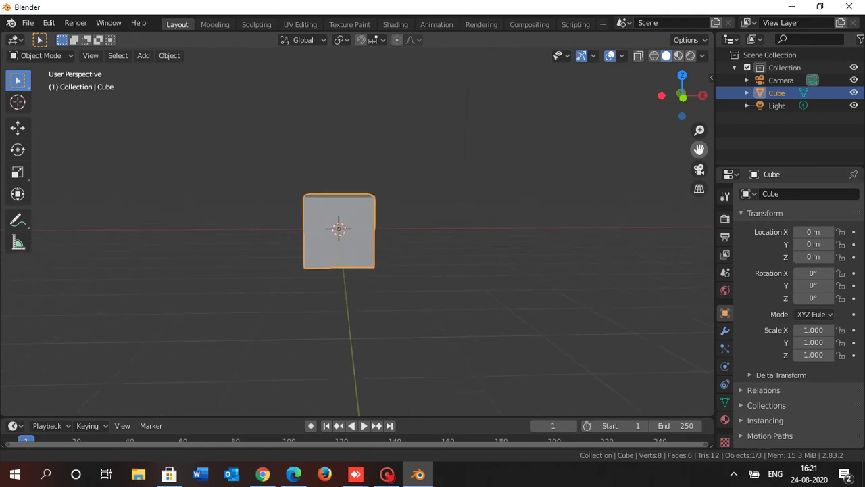
{"action": "left_click_drag", "start_coordinate": [700, 149], "coordinate": [436, 232]}
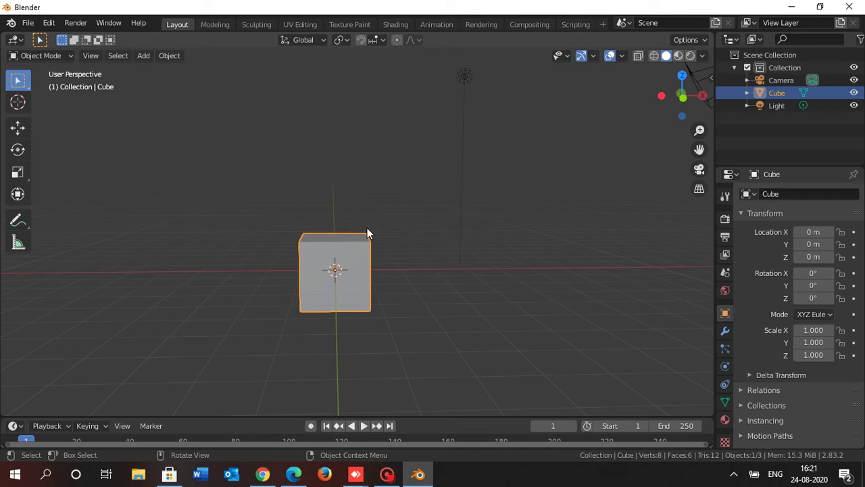
Step: Delete the default cube and add a torus (48/12 segments, radii 1 m and 0.25 m) at the origin
{"action": "key", "text": "Delete"}
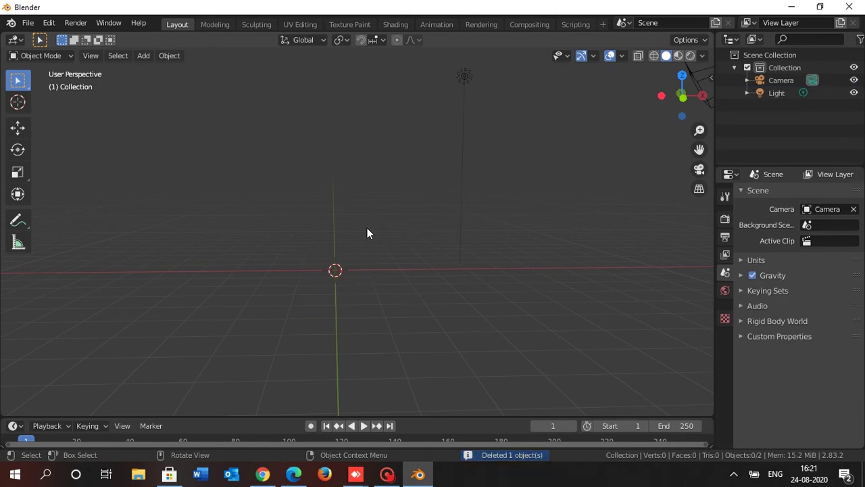
{"action": "key", "text": "shift+a"}
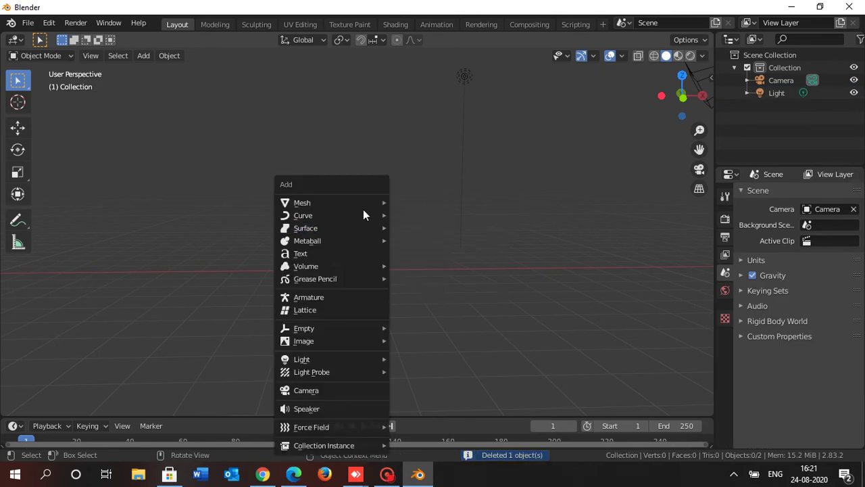
{"action": "mouse_move", "coordinate": [332, 202]}
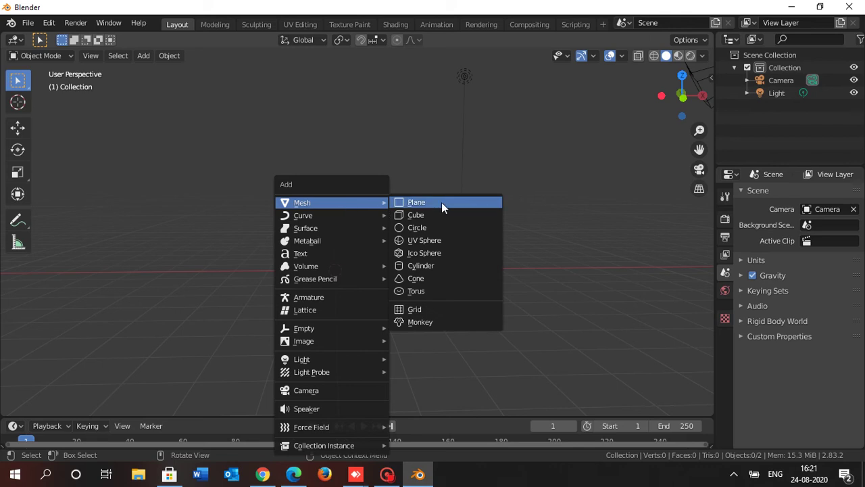
{"action": "left_click", "coordinate": [436, 288]}
{"action": "scroll", "coordinate": [402, 281], "scroll_direction": "up", "scroll_amount": 3}
{"action": "mouse_move", "coordinate": [402, 281]}
{"action": "middle_mouse_down"}
{"action": "mouse_move", "coordinate": [405, 376]}
{"action": "mouse_move", "coordinate": [334, 377]}
{"action": "mouse_move", "coordinate": [236, 336]}
{"action": "middle_mouse_up"}
{"action": "scroll", "coordinate": [236, 336], "scroll_direction": "down", "scroll_amount": 3}
Step: In the Add Torus panel, try 256 minor segments, then set 12 and step down to 11
{"action": "left_click", "coordinate": [88, 405]}
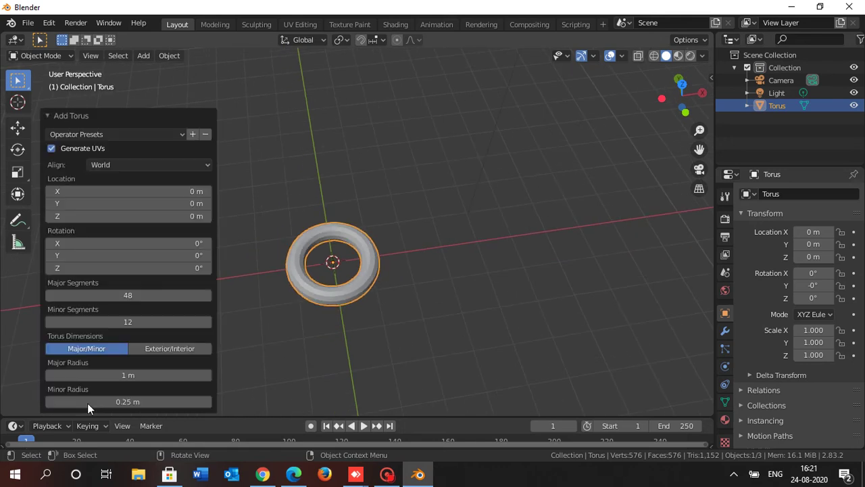
{"action": "mouse_move", "coordinate": [331, 258]}
{"action": "middle_mouse_down"}
{"action": "mouse_move", "coordinate": [320, 247]}
{"action": "mouse_move", "coordinate": [331, 188]}
{"action": "mouse_move", "coordinate": [353, 178]}
{"action": "mouse_move", "coordinate": [309, 218]}
{"action": "mouse_move", "coordinate": [311, 207]}
{"action": "mouse_move", "coordinate": [338, 194]}
{"action": "mouse_move", "coordinate": [291, 198]}
{"action": "mouse_move", "coordinate": [465, 170]}
{"action": "mouse_move", "coordinate": [404, 201]}
{"action": "middle_mouse_up"}
{"action": "scroll", "coordinate": [338, 194], "scroll_direction": "up", "scroll_amount": 2}
{"action": "mouse_move", "coordinate": [331, 284]}
{"action": "middle_mouse_down"}
{"action": "mouse_move", "coordinate": [320, 296]}
{"action": "mouse_move", "coordinate": [317, 326]}
{"action": "middle_mouse_up"}
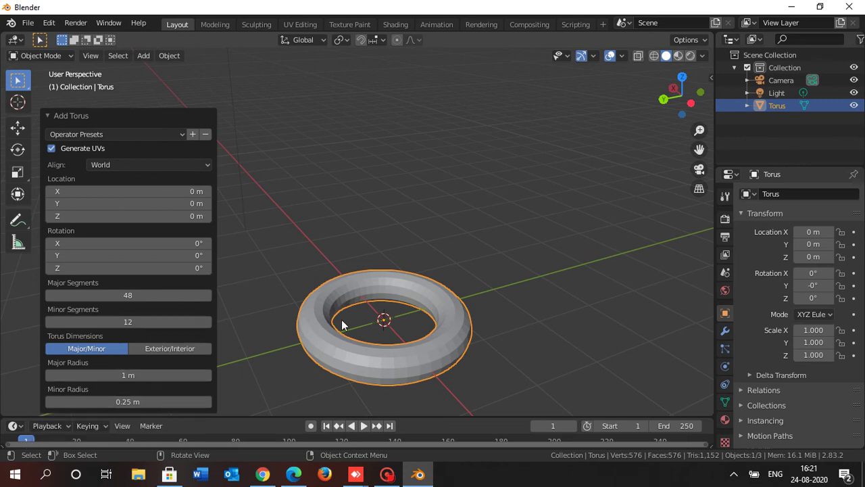
{"action": "left_click", "coordinate": [118, 322]}
{"action": "type", "text": "1000"}
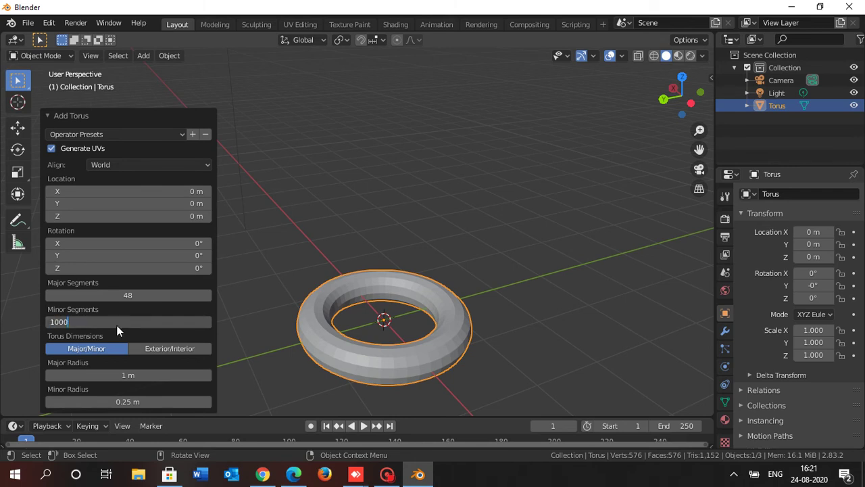
{"action": "type", "text": "256"}
{"action": "key", "text": "Return"}
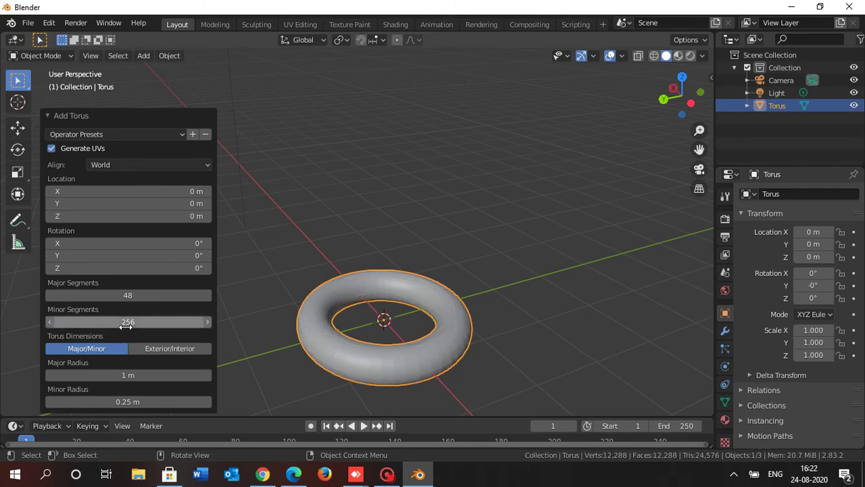
{"action": "mouse_move", "coordinate": [311, 239]}
{"action": "middle_mouse_down"}
{"action": "mouse_move", "coordinate": [234, 324]}
{"action": "mouse_move", "coordinate": [343, 265]}
{"action": "mouse_move", "coordinate": [336, 222]}
{"action": "mouse_move", "coordinate": [303, 197]}
{"action": "mouse_move", "coordinate": [280, 207]}
{"action": "mouse_move", "coordinate": [244, 253]}
{"action": "middle_mouse_up"}
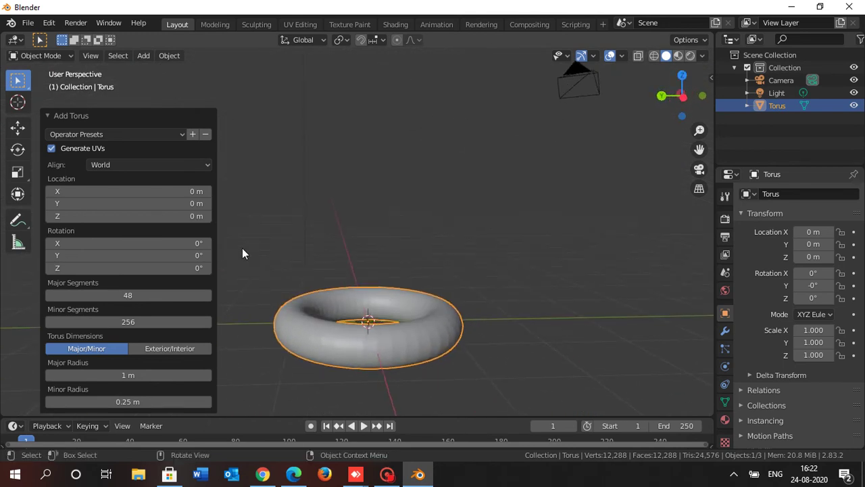
{"action": "left_click", "coordinate": [155, 321]}
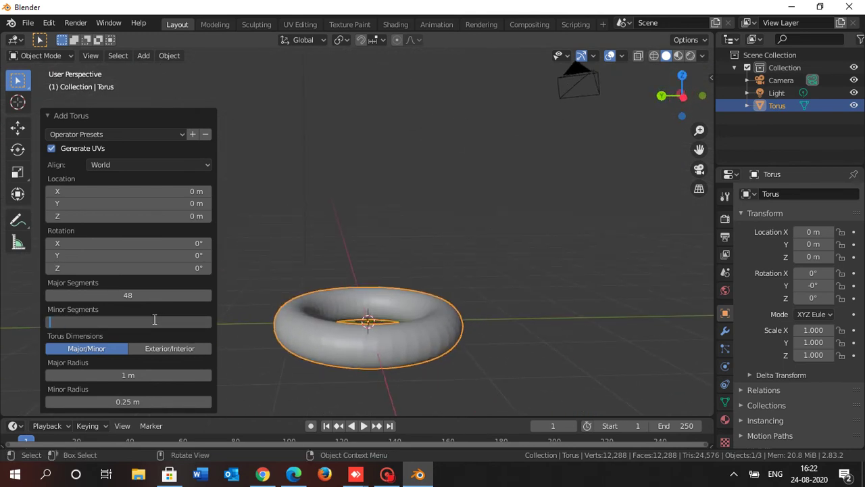
{"action": "type", "text": "12"}
{"action": "key", "text": "Return"}
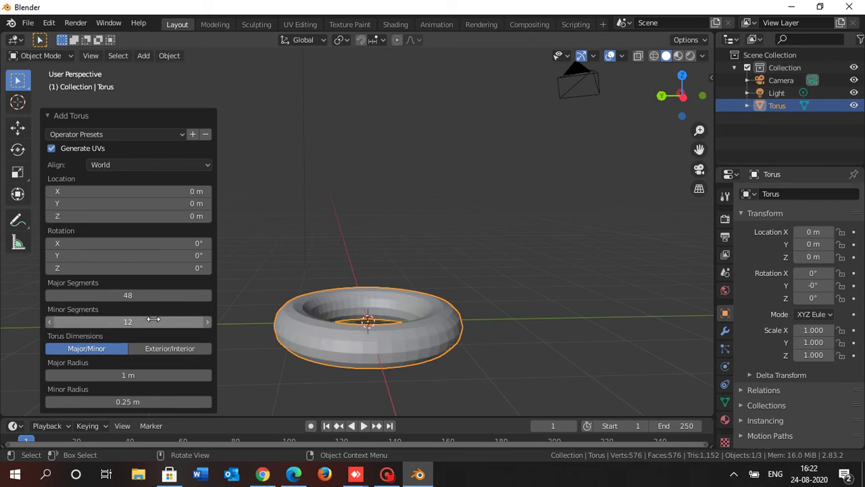
{"action": "left_click", "coordinate": [50, 322]}
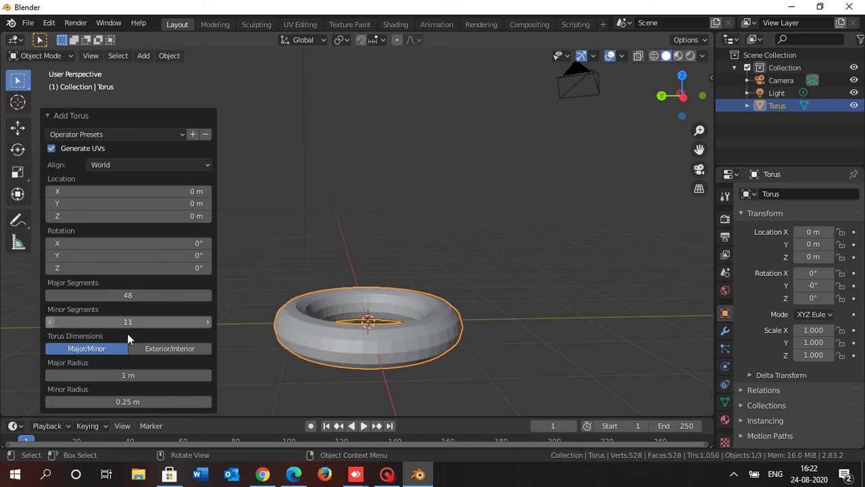
{"action": "mouse_move", "coordinate": [300, 364]}
{"action": "middle_mouse_down"}
{"action": "mouse_move", "coordinate": [315, 372]}
{"action": "mouse_move", "coordinate": [318, 356]}
{"action": "middle_mouse_up"}
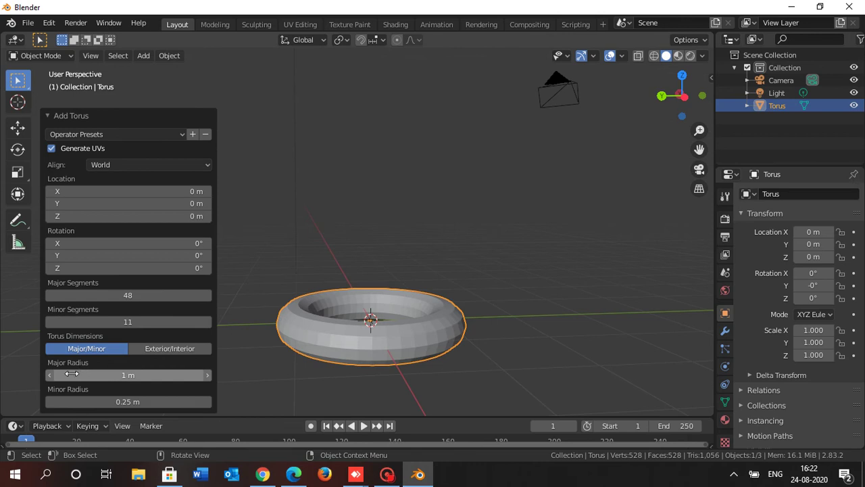
Step: Set the torus major radius to 2 m and raise the minor radius to 0.88 m
{"action": "left_click", "coordinate": [135, 375]}
{"action": "type", "text": "2M"}
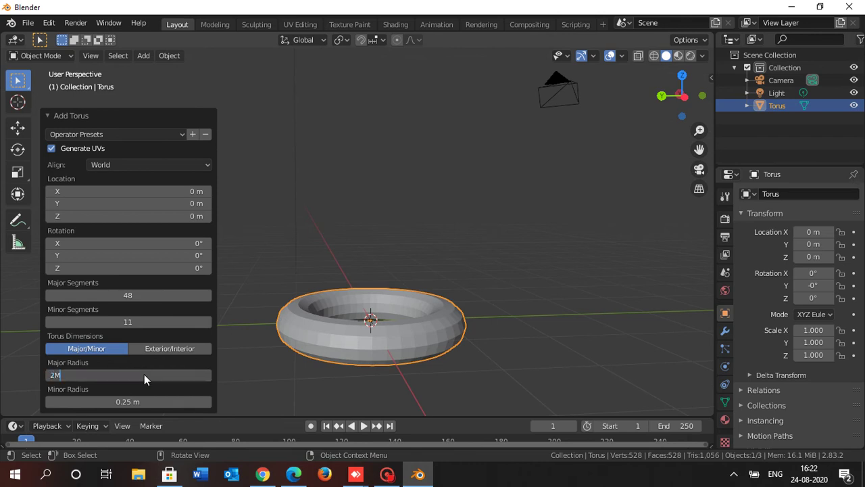
{"action": "key", "text": "Return"}
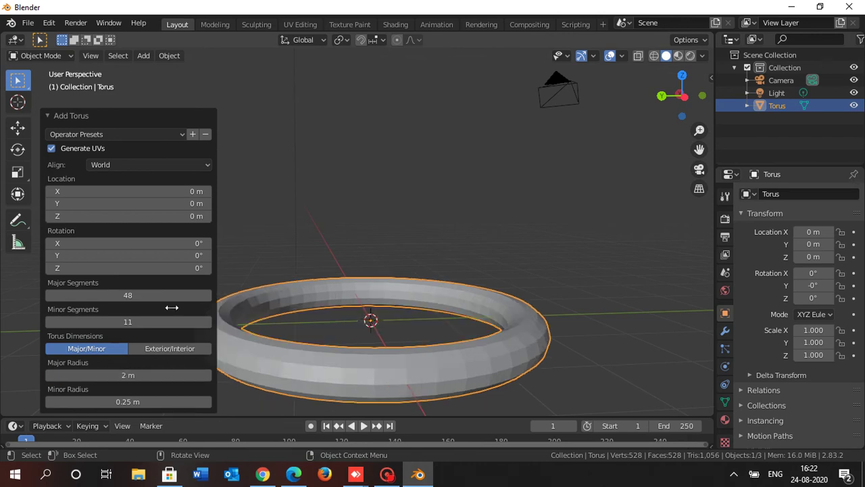
{"action": "mouse_move", "coordinate": [379, 298]}
{"action": "middle_mouse_down"}
{"action": "mouse_move", "coordinate": [420, 276]}
{"action": "mouse_move", "coordinate": [391, 328]}
{"action": "mouse_move", "coordinate": [237, 403]}
{"action": "middle_mouse_up"}
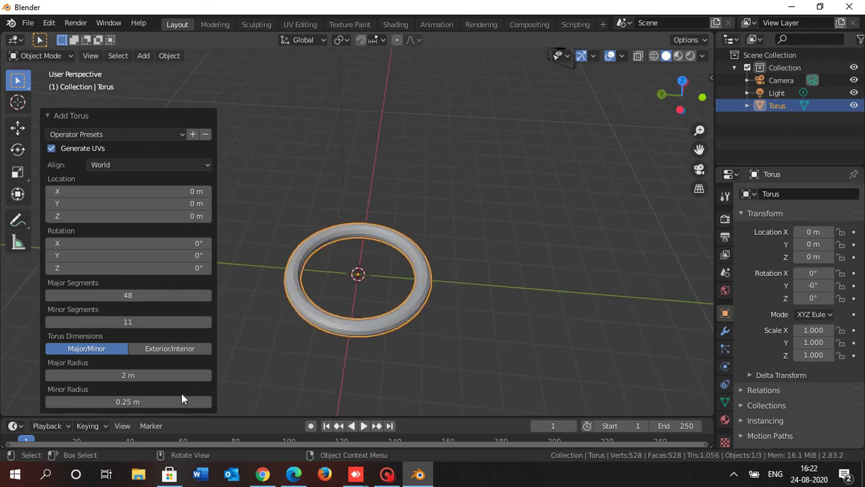
{"action": "left_click_drag", "start_coordinate": [128, 401], "coordinate": [206, 404]}
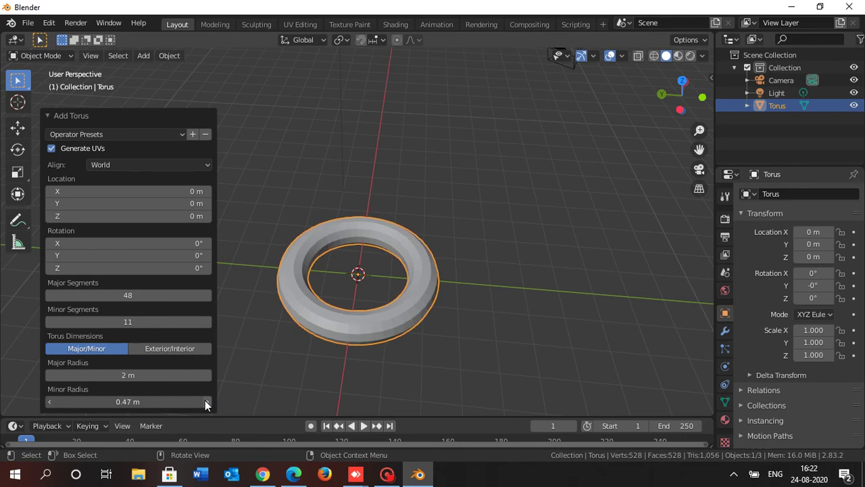
{"action": "left_click", "coordinate": [207, 402]}
{"action": "left_click", "coordinate": [206, 403]}
{"action": "left_click", "coordinate": [206, 402]}
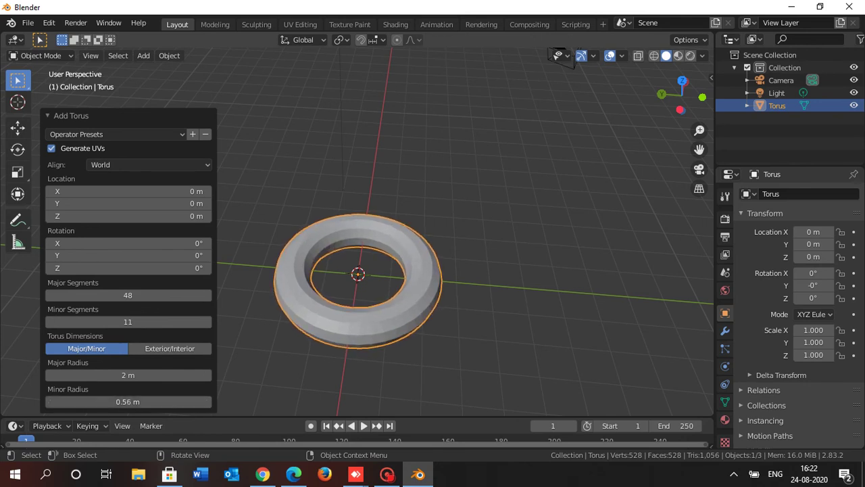
{"action": "left_click", "coordinate": [206, 402]}
{"action": "left_click", "coordinate": [206, 403]}
{"action": "left_click", "coordinate": [207, 402]}
{"action": "left_click", "coordinate": [206, 403]}
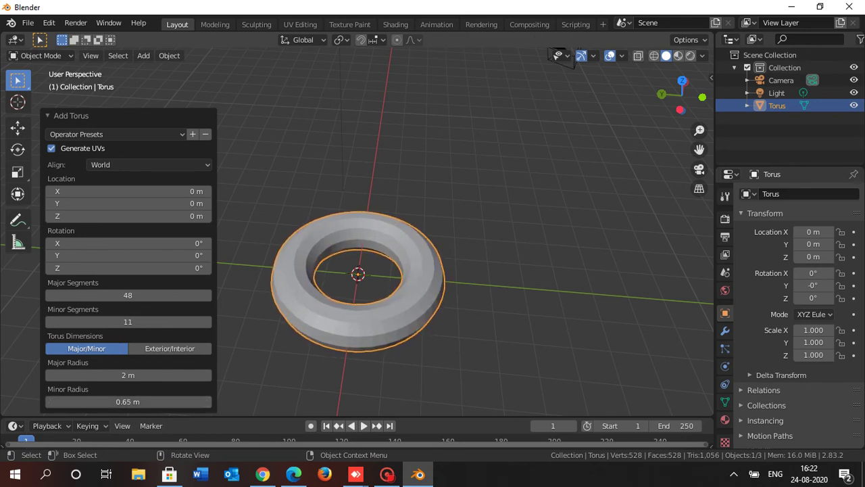
{"action": "left_click", "coordinate": [206, 402]}
{"action": "left_click", "coordinate": [206, 402]}
{"action": "left_click", "coordinate": [207, 402]}
{"action": "left_click", "coordinate": [206, 402]}
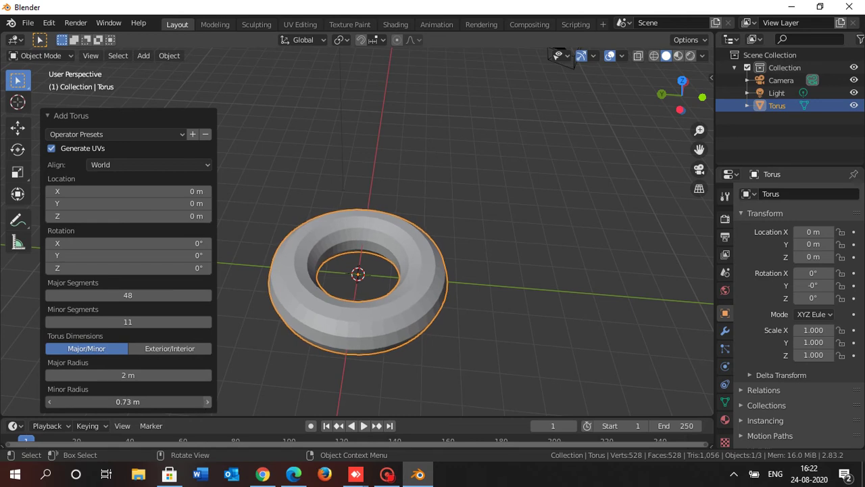
{"action": "left_click", "coordinate": [206, 403]}
{"action": "left_click", "coordinate": [206, 402]}
{"action": "left_click", "coordinate": [206, 403]}
{"action": "left_click", "coordinate": [206, 402]}
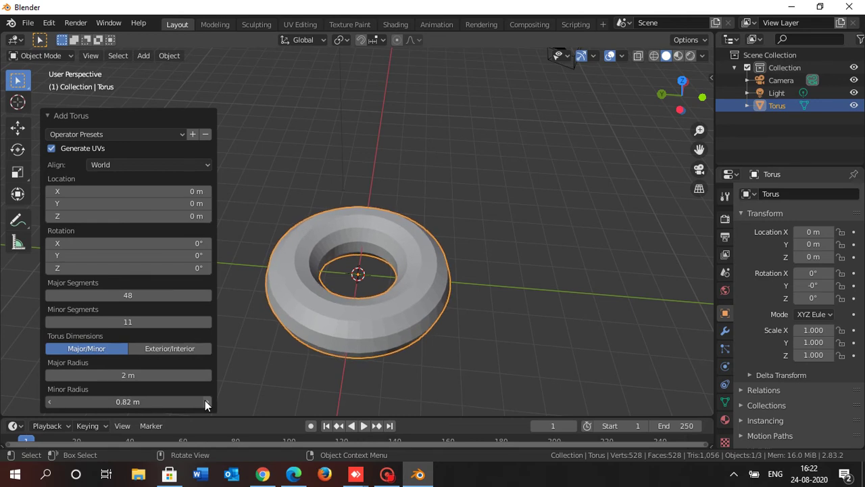
{"action": "left_click", "coordinate": [206, 402]}
{"action": "left_click", "coordinate": [206, 402]}
{"action": "left_click", "coordinate": [206, 403]}
Step: Nudge the major radius to 2.2 m and the minor radius to 0.95 m
{"action": "mouse_move", "coordinate": [349, 269]}
{"action": "middle_mouse_down"}
{"action": "mouse_move", "coordinate": [363, 238]}
{"action": "mouse_move", "coordinate": [408, 195]}
{"action": "mouse_move", "coordinate": [229, 255]}
{"action": "middle_mouse_up"}
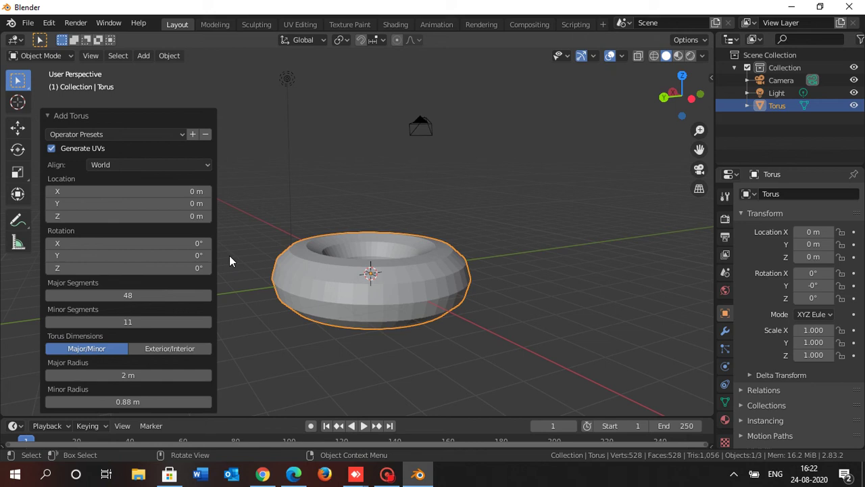
{"action": "left_click", "coordinate": [205, 375]}
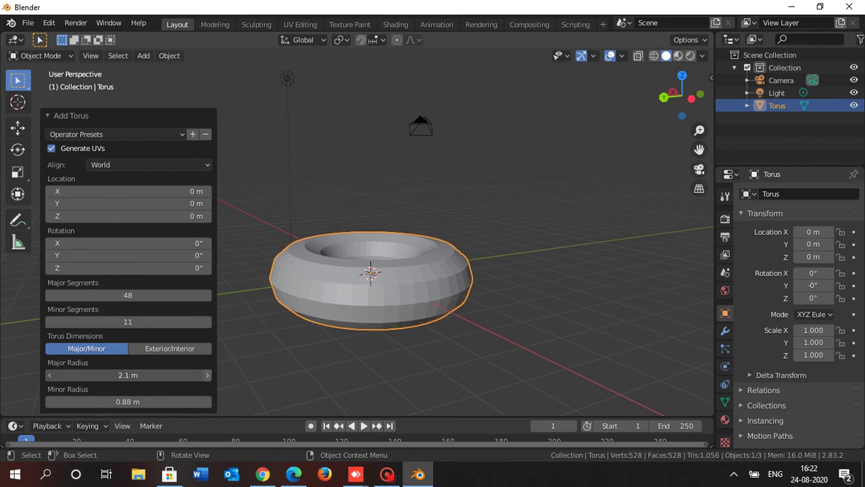
{"action": "left_click", "coordinate": [206, 375]}
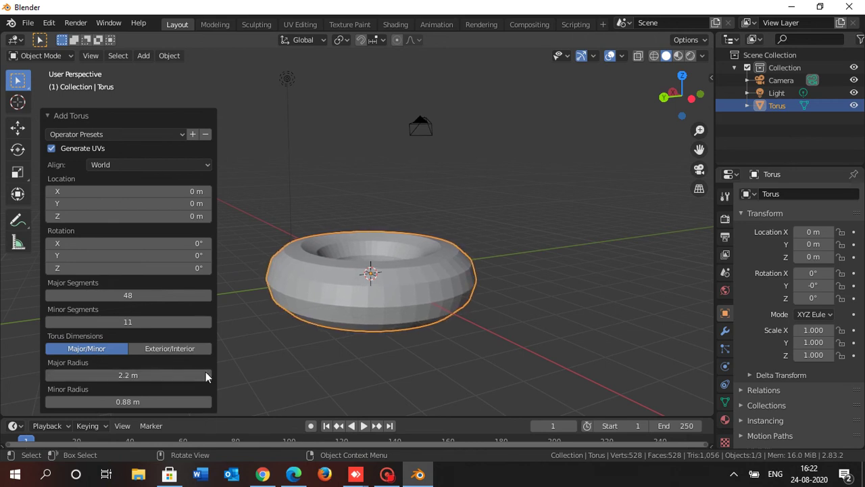
{"action": "left_click", "coordinate": [207, 401]}
{"action": "left_click", "coordinate": [207, 401]}
{"action": "left_click", "coordinate": [207, 401]}
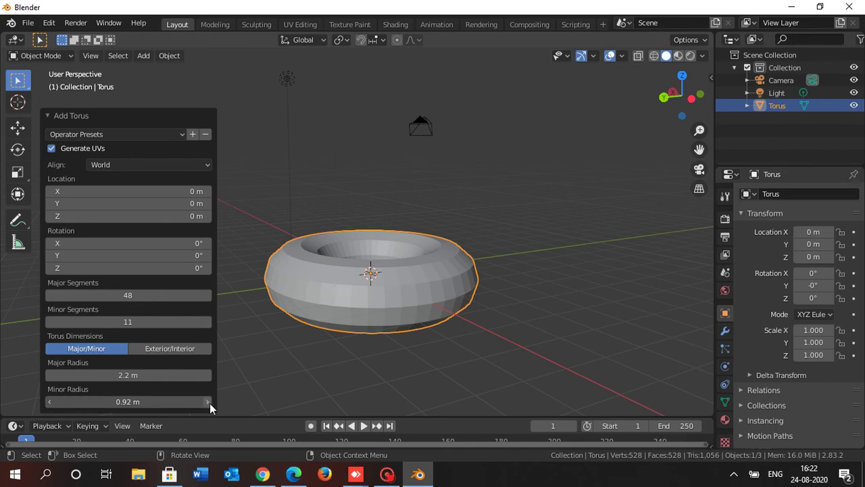
{"action": "mouse_move", "coordinate": [415, 259]}
{"action": "middle_mouse_down"}
{"action": "mouse_move", "coordinate": [382, 335]}
{"action": "mouse_move", "coordinate": [341, 367]}
{"action": "mouse_move", "coordinate": [383, 360]}
{"action": "mouse_move", "coordinate": [398, 270]}
{"action": "mouse_move", "coordinate": [347, 354]}
{"action": "mouse_move", "coordinate": [371, 386]}
{"action": "mouse_move", "coordinate": [341, 306]}
{"action": "mouse_move", "coordinate": [309, 296]}
{"action": "middle_mouse_up"}
{"action": "scroll", "coordinate": [374, 270], "scroll_direction": "down", "scroll_amount": 3}
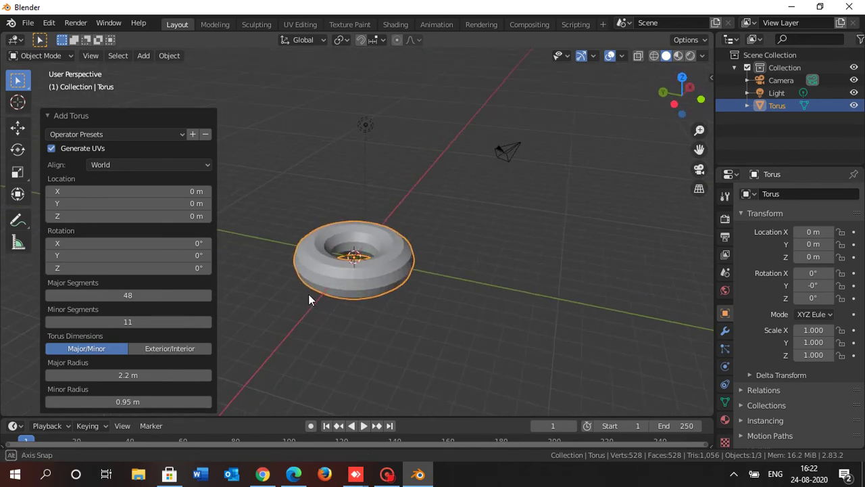
Step: Set 20 major segments, widen the major radius to 2.4 m, and deselect to finish
{"action": "left_click", "coordinate": [142, 295]}
{"action": "type", "text": "20"}
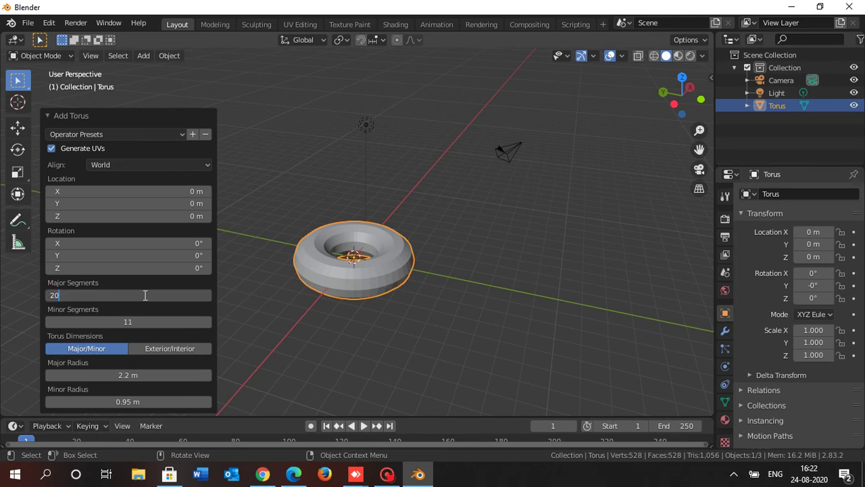
{"action": "key", "text": "Return"}
{"action": "mouse_move", "coordinate": [384, 318]}
{"action": "middle_mouse_down"}
{"action": "mouse_move", "coordinate": [352, 367]}
{"action": "mouse_move", "coordinate": [348, 392]}
{"action": "middle_mouse_up"}
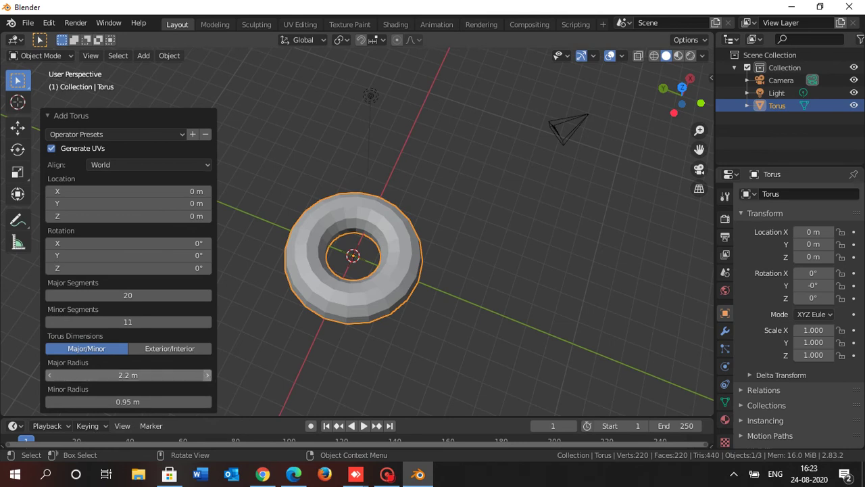
{"action": "left_click_drag", "start_coordinate": [199, 375], "coordinate": [206, 375]}
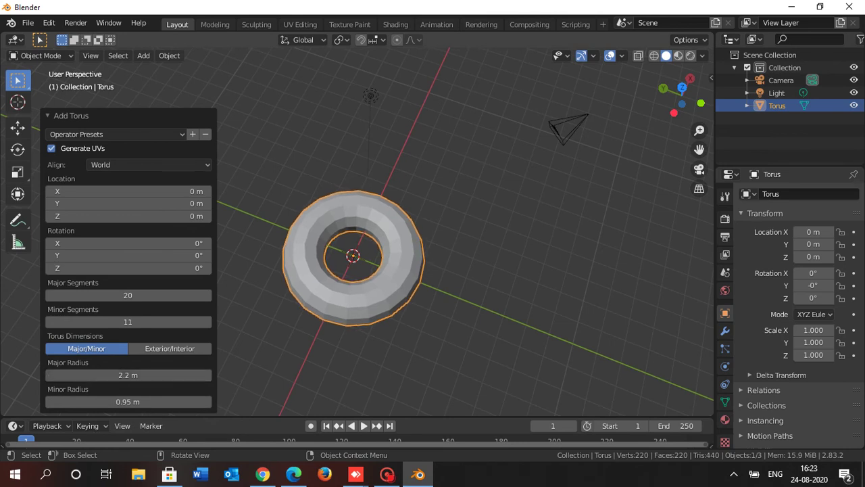
{"action": "left_click", "coordinate": [208, 374]}
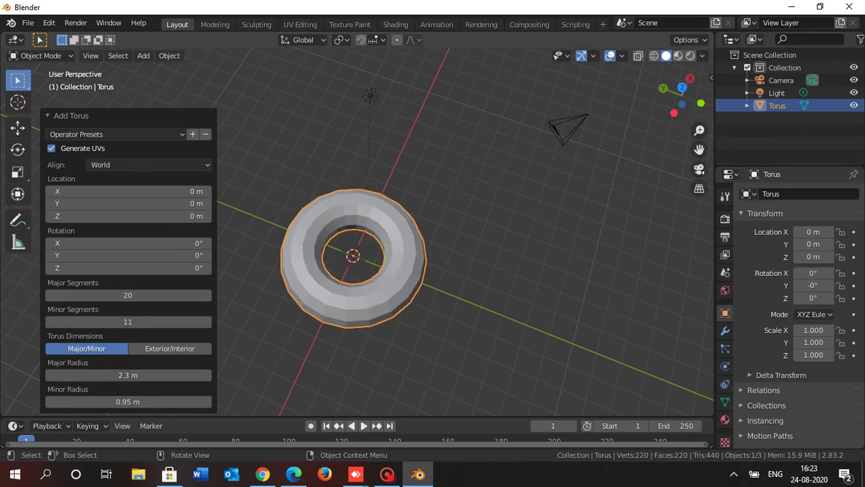
{"action": "left_click", "coordinate": [207, 375]}
{"action": "mouse_move", "coordinate": [297, 336]}
{"action": "middle_mouse_down"}
{"action": "mouse_move", "coordinate": [390, 277]}
{"action": "mouse_move", "coordinate": [475, 313]}
{"action": "mouse_move", "coordinate": [426, 350]}
{"action": "mouse_move", "coordinate": [406, 58]}
{"action": "mouse_move", "coordinate": [459, 288]}
{"action": "mouse_move", "coordinate": [379, 300]}
{"action": "mouse_move", "coordinate": [378, 336]}
{"action": "mouse_move", "coordinate": [400, 309]}
{"action": "mouse_move", "coordinate": [379, 360]}
{"action": "mouse_move", "coordinate": [415, 346]}
{"action": "mouse_move", "coordinate": [399, 315]}
{"action": "mouse_move", "coordinate": [383, 313]}
{"action": "mouse_move", "coordinate": [360, 286]}
{"action": "mouse_move", "coordinate": [382, 336]}
{"action": "middle_mouse_up"}
{"action": "left_click", "coordinate": [475, 312]}
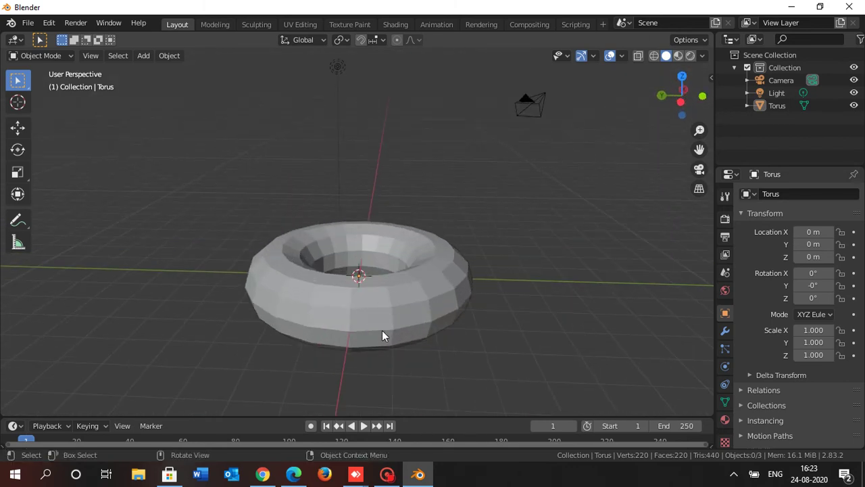
{"action": "left_click", "coordinate": [376, 313]}
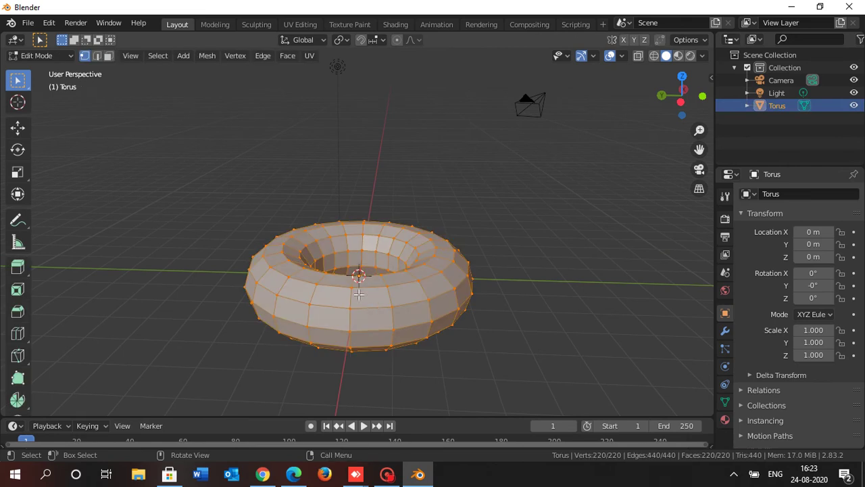
{"action": "mouse_move", "coordinate": [532, 178]}
{"action": "middle_mouse_down"}
{"action": "mouse_move", "coordinate": [506, 276]}
{"action": "mouse_move", "coordinate": [534, 203]}
{"action": "mouse_move", "coordinate": [412, 174]}
{"action": "mouse_move", "coordinate": [508, 178]}
{"action": "mouse_move", "coordinate": [499, 186]}
{"action": "middle_mouse_up"}
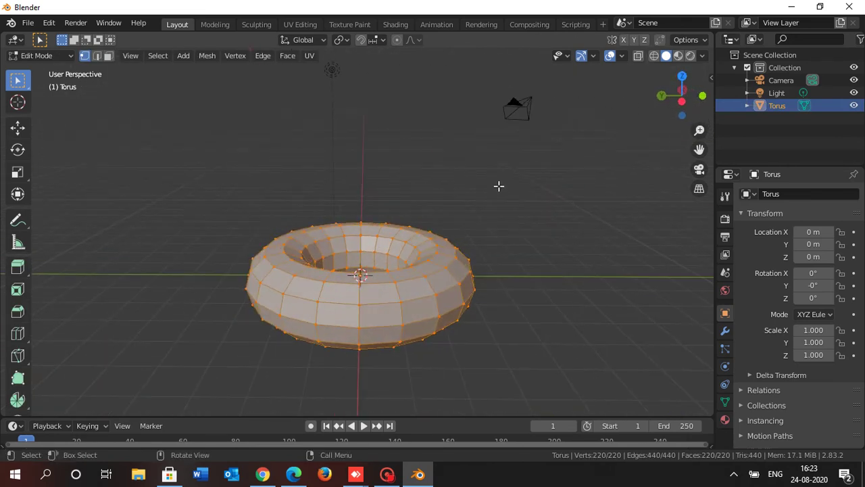
{"action": "left_click", "coordinate": [440, 253]}
{"action": "mouse_move", "coordinate": [510, 254]}
{"action": "middle_mouse_down"}
{"action": "mouse_move", "coordinate": [521, 250]}
{"action": "mouse_move", "coordinate": [439, 89]}
{"action": "middle_mouse_up"}
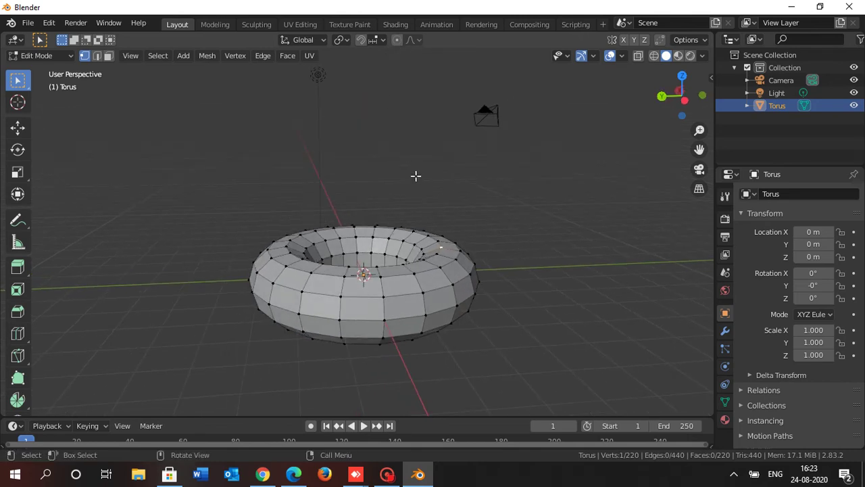
{"action": "key", "text": "g"}
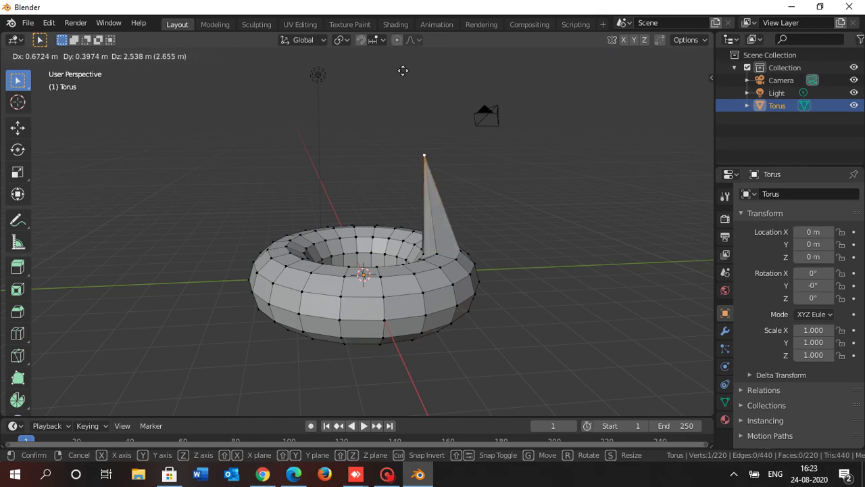
{"action": "left_click", "coordinate": [421, 190]}
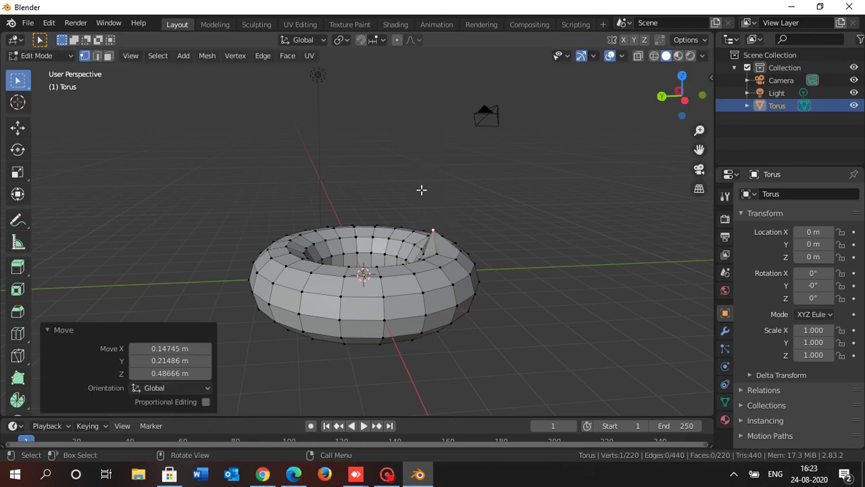
{"action": "key", "text": "g"}
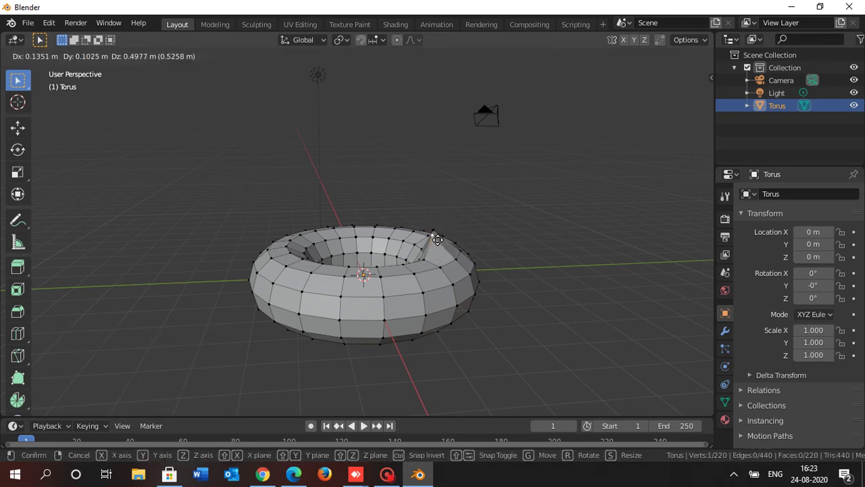
{"action": "left_click", "coordinate": [438, 267]}
{"action": "key", "text": "g"}
{"action": "left_click", "coordinate": [436, 238]}
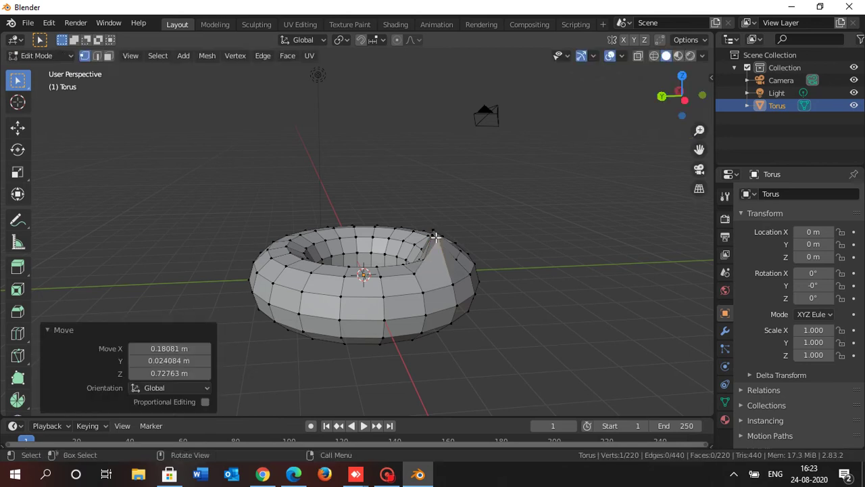
{"action": "mouse_move", "coordinate": [436, 238]}
{"action": "middle_mouse_down"}
{"action": "mouse_move", "coordinate": [450, 331]}
{"action": "mouse_move", "coordinate": [507, 323]}
{"action": "mouse_move", "coordinate": [505, 280]}
{"action": "middle_mouse_up"}
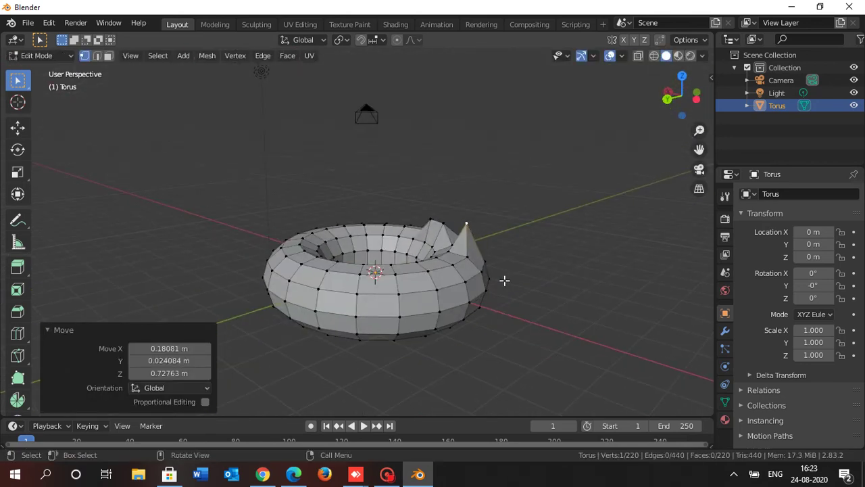
{"action": "key", "text": "ctrl+z"}
{"action": "key", "text": "ctrl+z"}
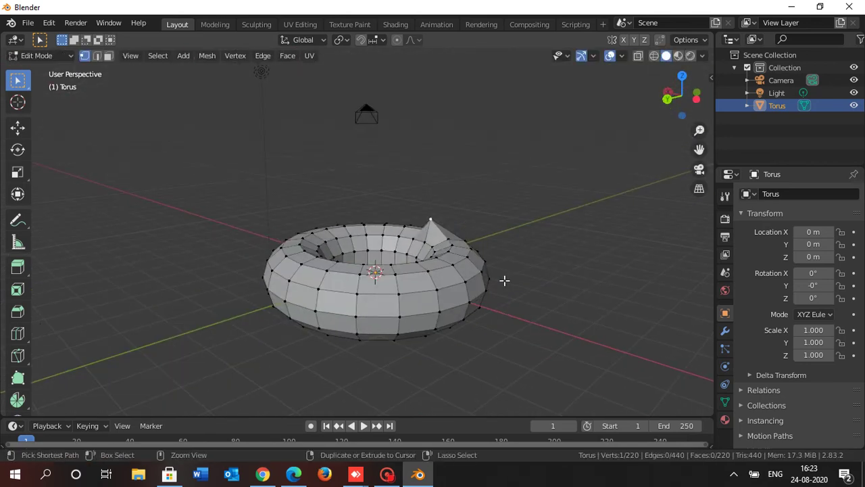
{"action": "key", "text": "ctrl+z"}
{"action": "key", "text": "a"}
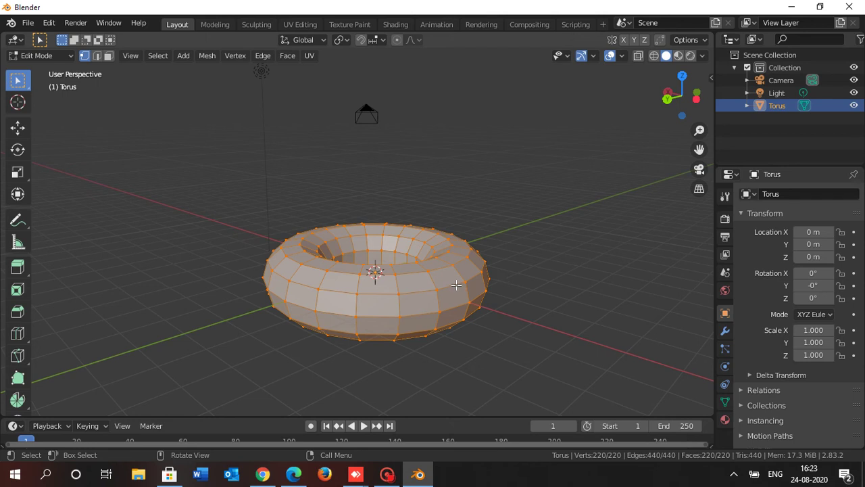
{"action": "left_click", "coordinate": [449, 247]}
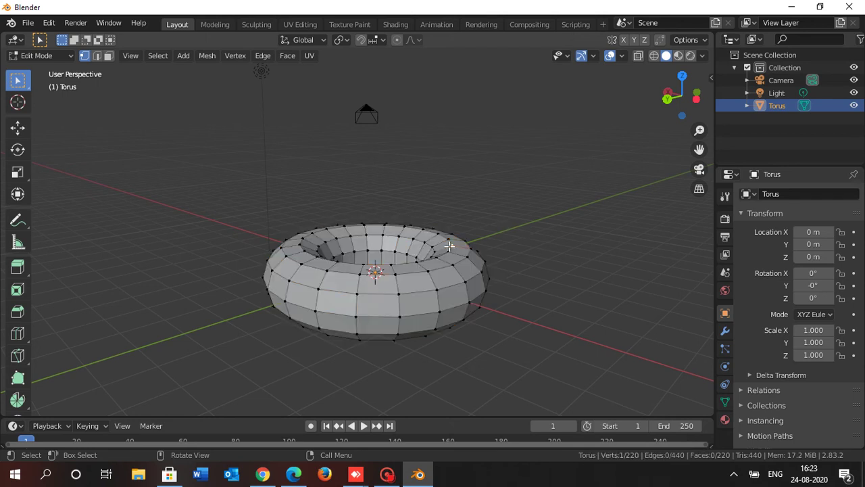
Step: With proportional editing on, raise the selected vertex 0.353 m using a 2.144 falloff size
{"action": "left_click", "coordinate": [398, 42]}
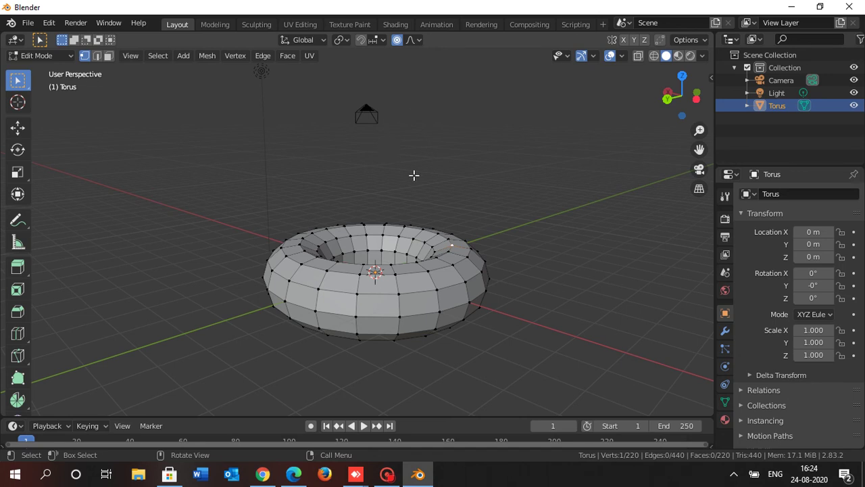
{"action": "key", "text": "g"}
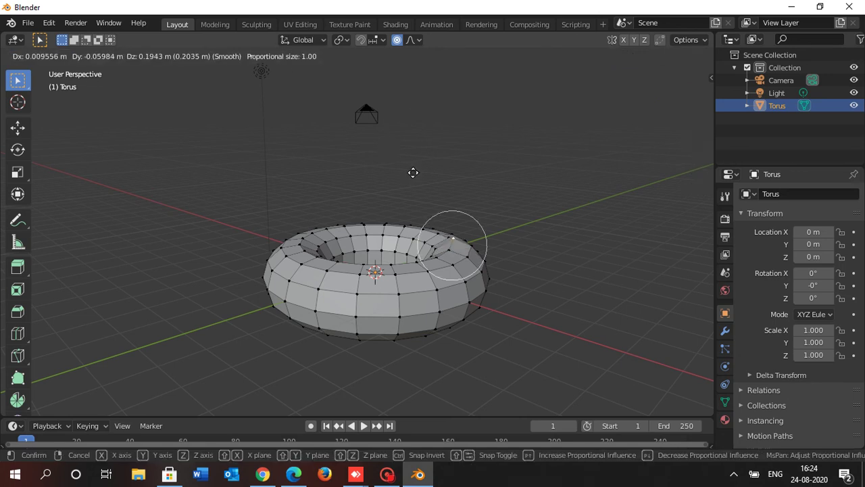
{"action": "scroll", "coordinate": [410, 172], "scroll_direction": "down", "scroll_amount": 5}
{"action": "scroll", "coordinate": [409, 172], "scroll_direction": "down", "scroll_amount": 2}
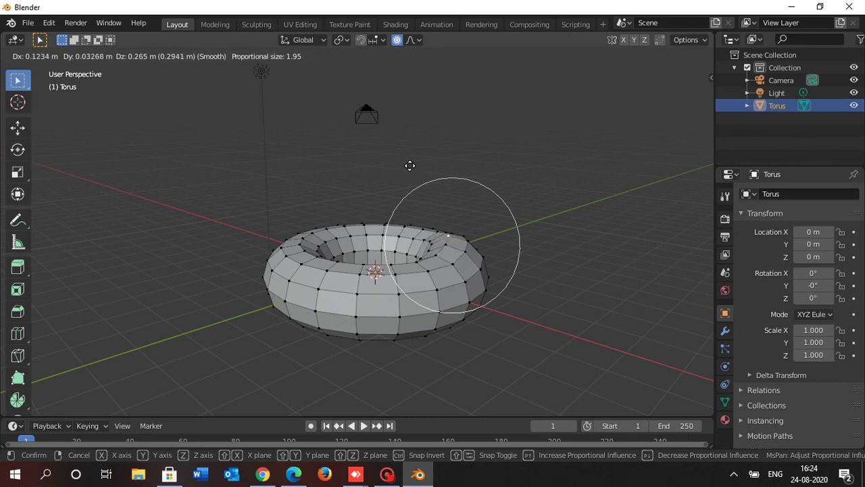
{"action": "scroll", "coordinate": [409, 165], "scroll_direction": "down", "scroll_amount": 1}
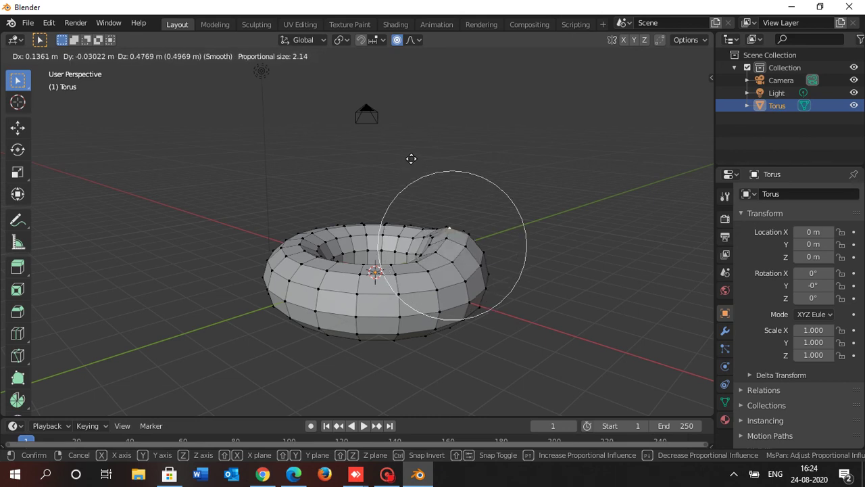
{"action": "left_click", "coordinate": [411, 162]}
{"action": "mouse_move", "coordinate": [440, 170]}
{"action": "middle_mouse_down"}
{"action": "mouse_move", "coordinate": [319, 183]}
{"action": "mouse_move", "coordinate": [310, 167]}
{"action": "mouse_move", "coordinate": [331, 155]}
{"action": "mouse_move", "coordinate": [548, 156]}
{"action": "mouse_move", "coordinate": [562, 203]}
{"action": "mouse_move", "coordinate": [558, 263]}
{"action": "mouse_move", "coordinate": [550, 259]}
{"action": "middle_mouse_up"}
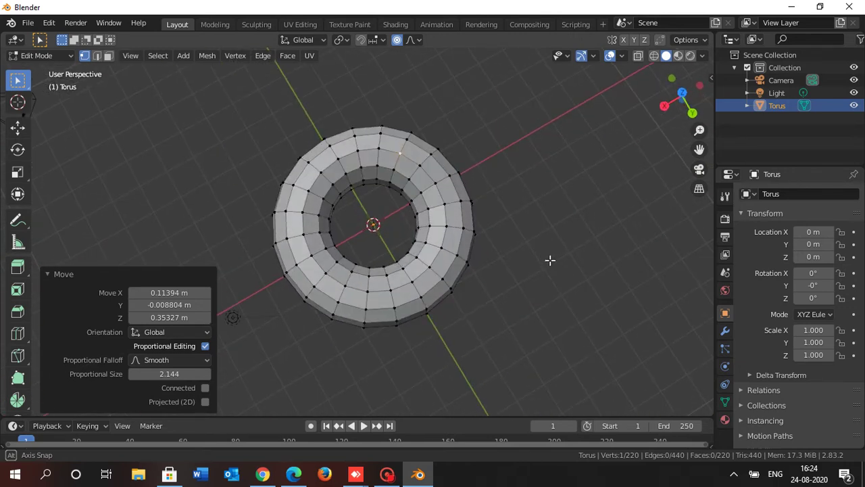
Step: Pick a torus vertex and make several proportional moves to warp the ring irregularly
{"action": "left_click", "coordinate": [329, 222]}
{"action": "left_click_drag", "start_coordinate": [330, 222], "coordinate": [363, 226]}
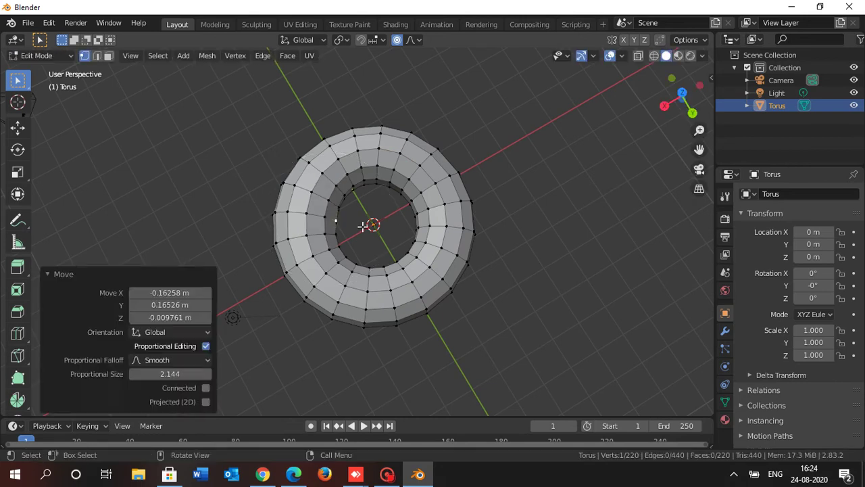
{"action": "key", "text": "g"}
{"action": "left_click", "coordinate": [381, 241]}
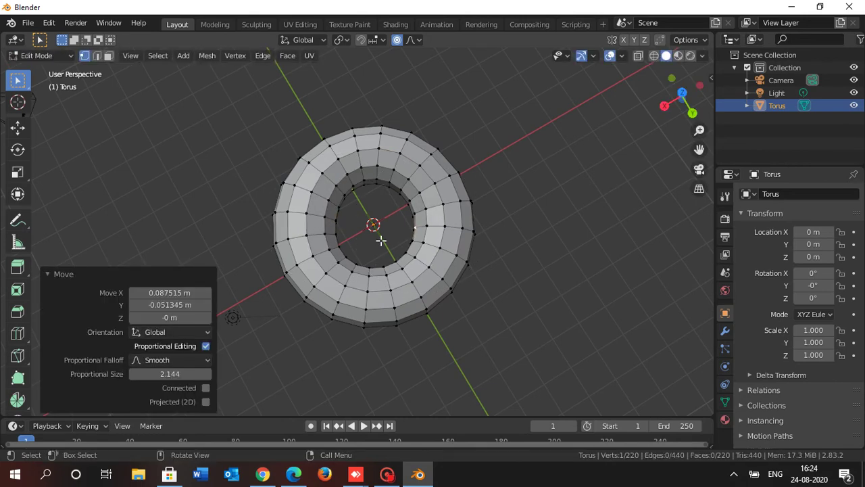
{"action": "key", "text": "g"}
{"action": "left_click", "coordinate": [375, 267]}
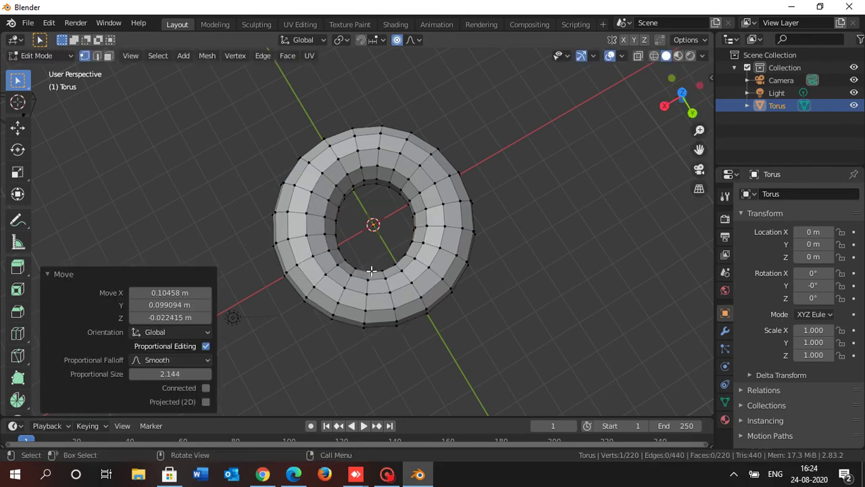
{"action": "middle_click_drag", "start_coordinate": [386, 231], "coordinate": [372, 253]}
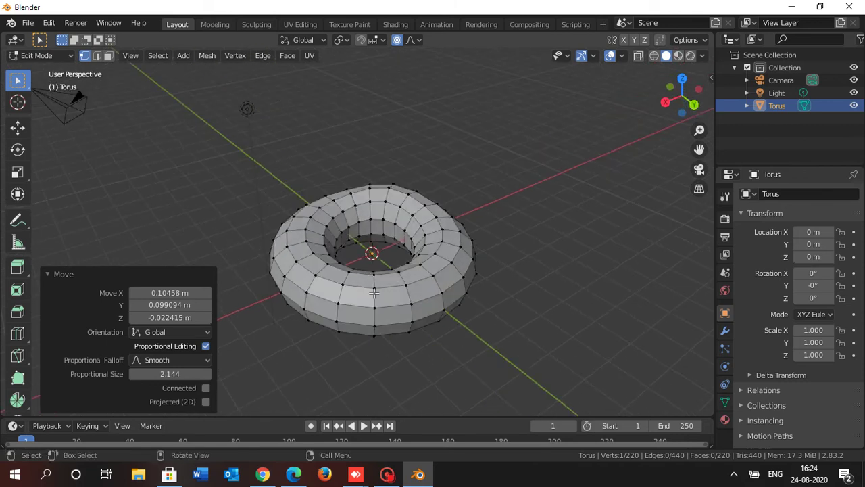
{"action": "key", "text": "g"}
{"action": "left_click", "coordinate": [374, 288]}
{"action": "mouse_move", "coordinate": [375, 288]}
{"action": "middle_mouse_down"}
{"action": "mouse_move", "coordinate": [401, 358]}
{"action": "mouse_move", "coordinate": [533, 280]}
{"action": "middle_mouse_up"}
Step: Undo a stray move and raise a vertex 0.18 m along Z with smooth falloff
{"action": "key", "text": "g"}
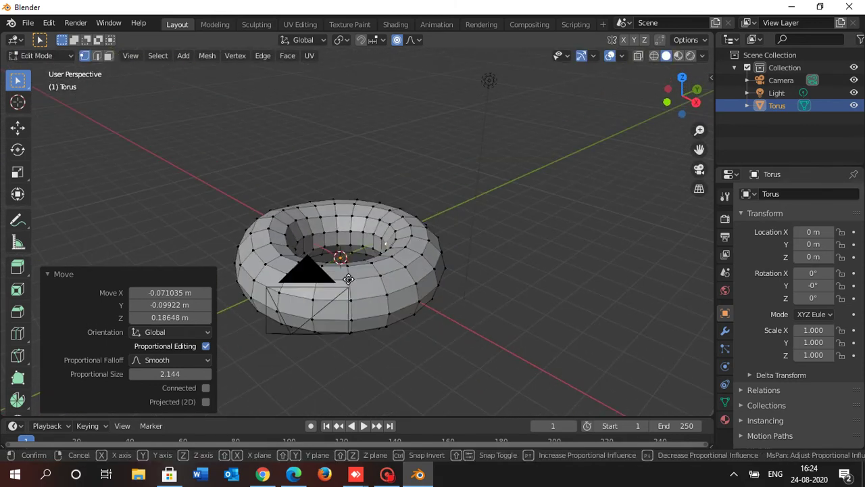
{"action": "key", "text": "g"}
{"action": "key", "text": "g"}
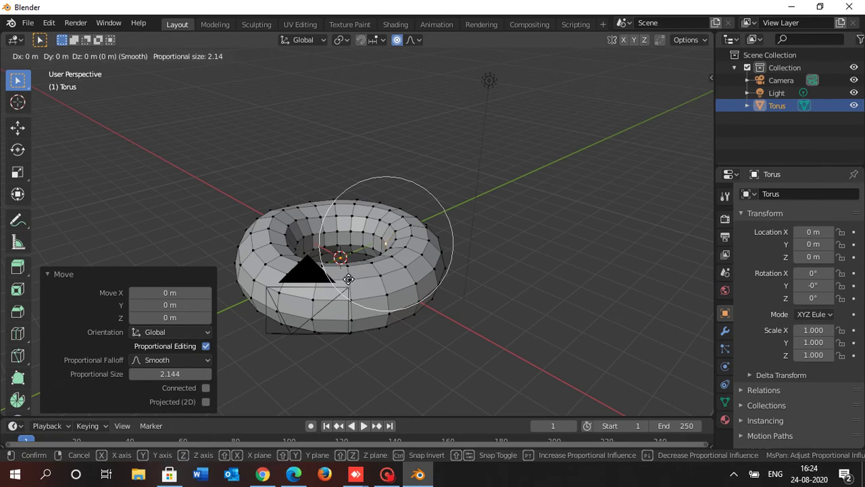
{"action": "key", "text": "Escape"}
{"action": "mouse_move", "coordinate": [348, 278]}
{"action": "middle_mouse_down"}
{"action": "mouse_move", "coordinate": [295, 262]}
{"action": "mouse_move", "coordinate": [389, 248]}
{"action": "middle_mouse_up"}
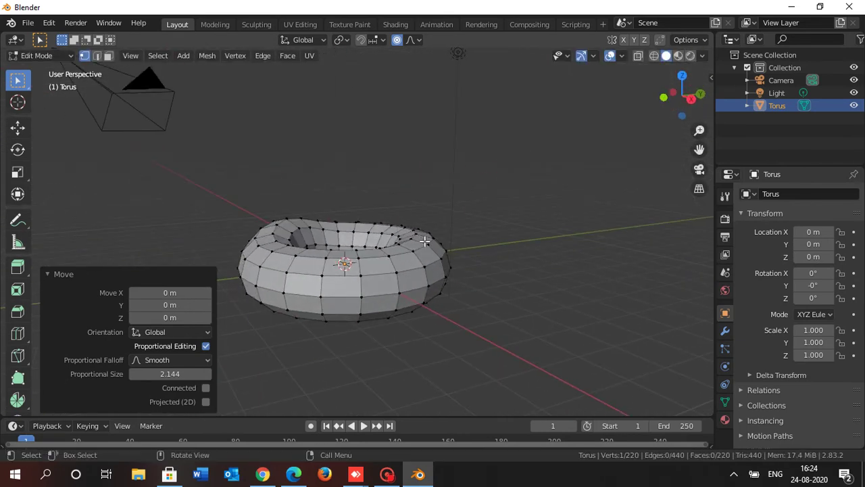
{"action": "key", "text": "ctrl+z"}
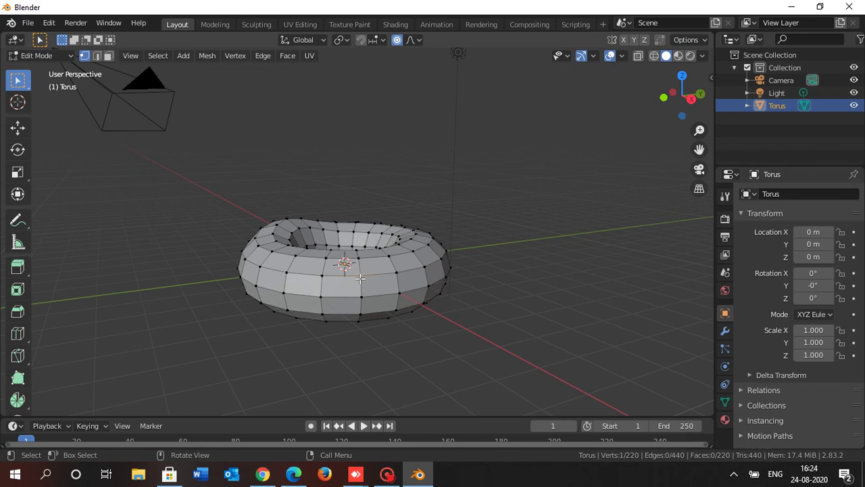
{"action": "key", "text": "g"}
{"action": "key", "text": "z"}
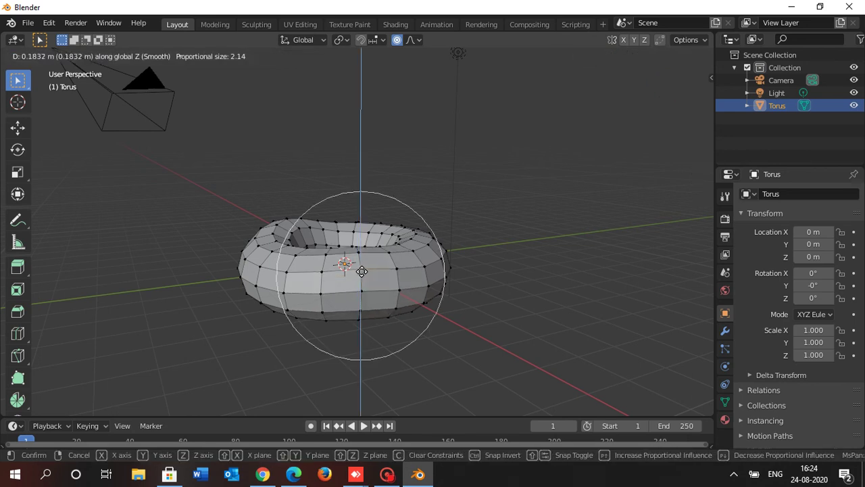
{"action": "left_click", "coordinate": [364, 271]}
{"action": "middle_click_drag", "start_coordinate": [471, 264], "coordinate": [393, 270]}
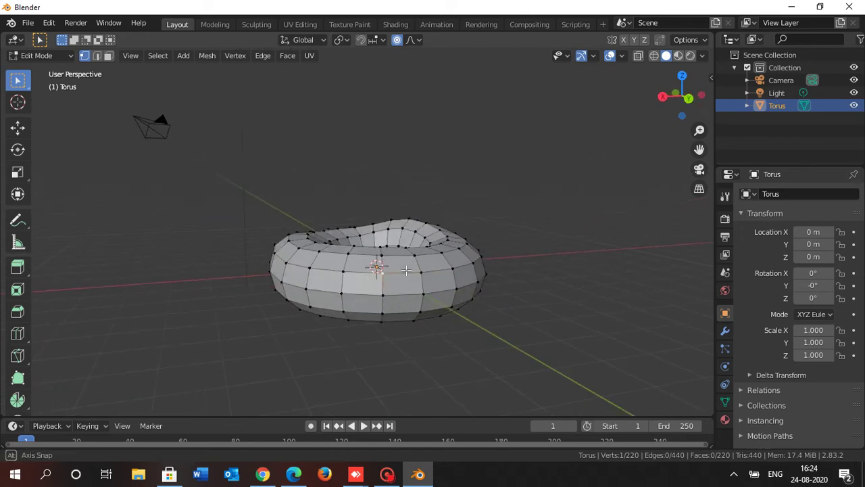
Step: Shift the selected vertex sideways along the X axis with proportional falloff
{"action": "key", "text": "g"}
{"action": "key", "text": "x"}
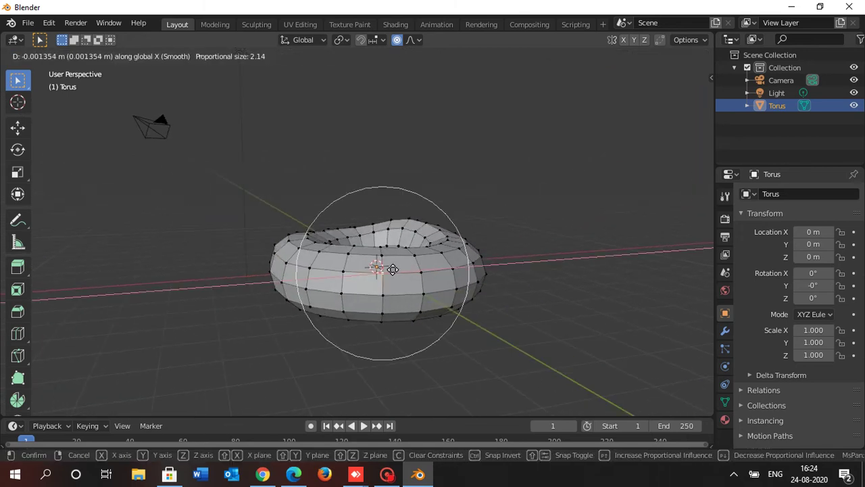
{"action": "left_click", "coordinate": [395, 269]}
{"action": "mouse_move", "coordinate": [401, 315]}
{"action": "middle_mouse_down"}
{"action": "mouse_move", "coordinate": [411, 392]}
{"action": "mouse_move", "coordinate": [421, 77]}
{"action": "mouse_move", "coordinate": [439, 320]}
{"action": "mouse_move", "coordinate": [379, 257]}
{"action": "mouse_move", "coordinate": [378, 367]}
{"action": "mouse_move", "coordinate": [369, 128]}
{"action": "mouse_move", "coordinate": [375, 257]}
{"action": "mouse_move", "coordinate": [383, 265]}
{"action": "mouse_move", "coordinate": [406, 241]}
{"action": "middle_mouse_up"}
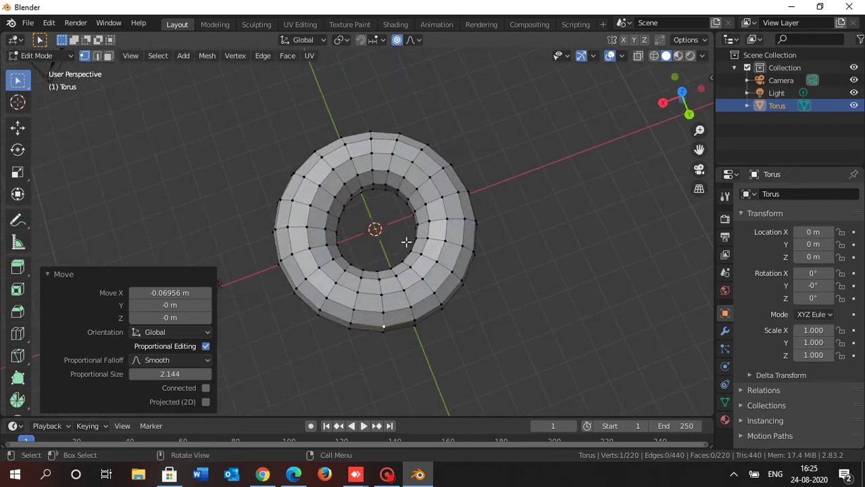
Step: Soft-move three more vertices on the ring's inner edge to make the torus lumpy
{"action": "left_click", "coordinate": [411, 253]}
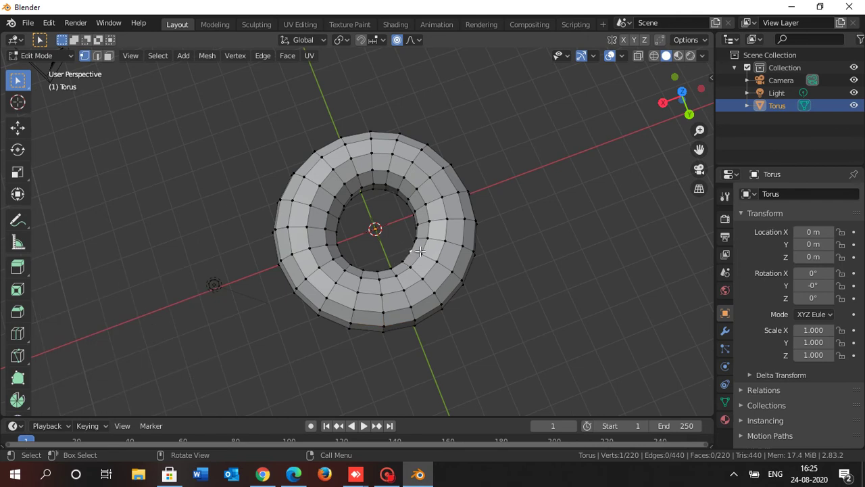
{"action": "key", "text": "g"}
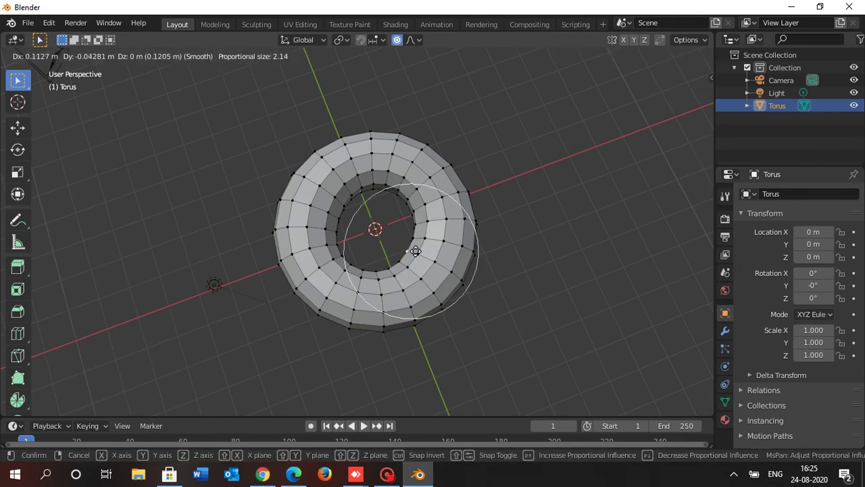
{"action": "left_click", "coordinate": [416, 252]}
{"action": "left_click", "coordinate": [354, 268]}
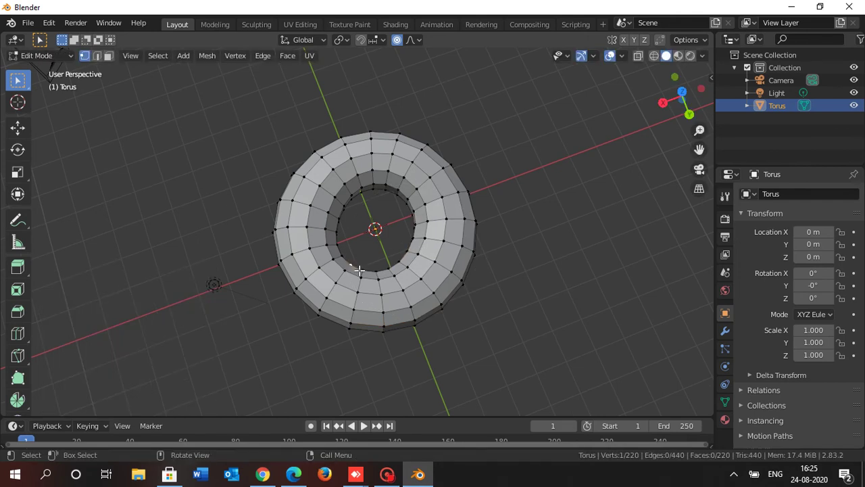
{"action": "key", "text": "g"}
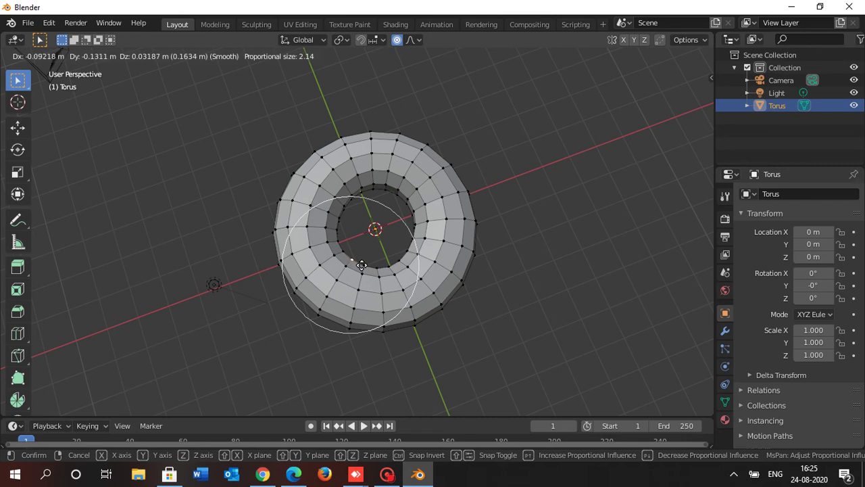
{"action": "left_click", "coordinate": [364, 265]}
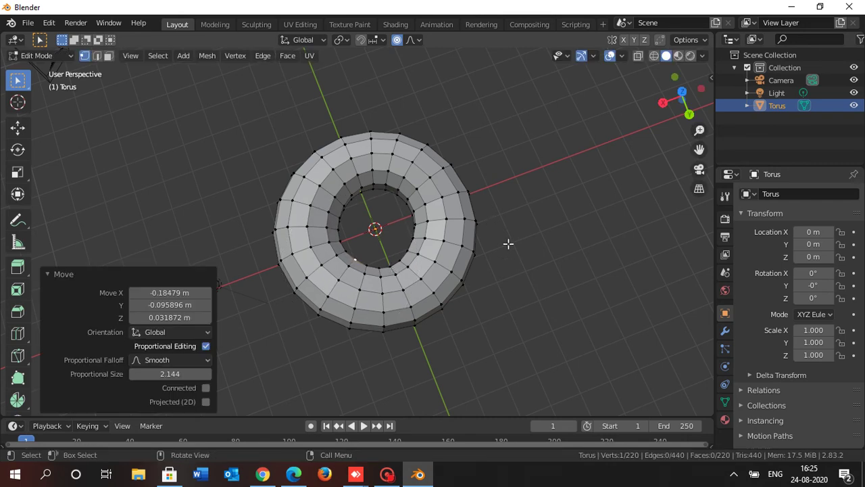
{"action": "left_click", "coordinate": [399, 272]}
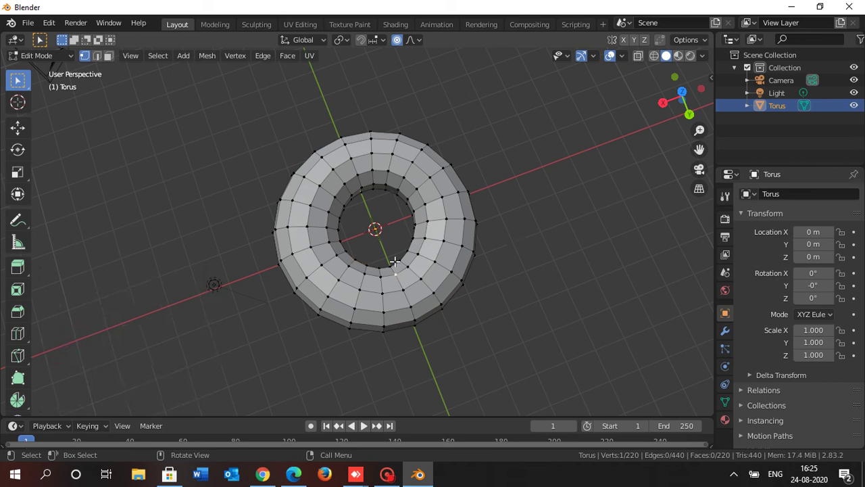
{"action": "key", "text": "g"}
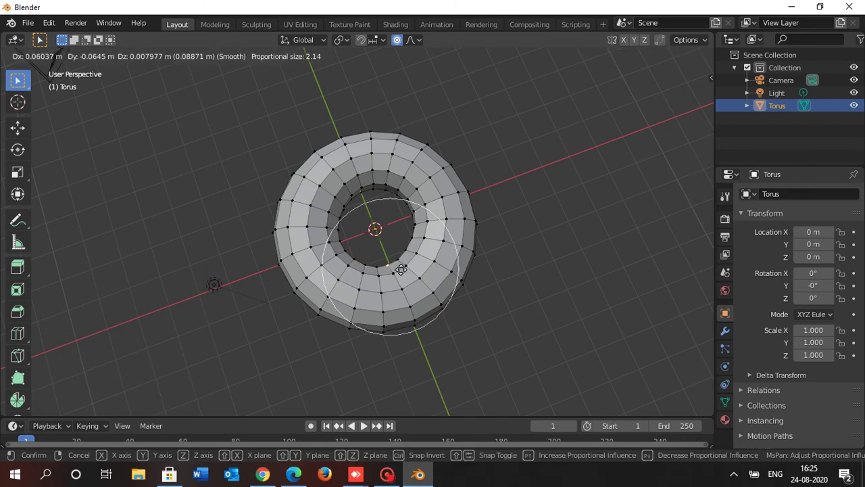
{"action": "left_click", "coordinate": [403, 268]}
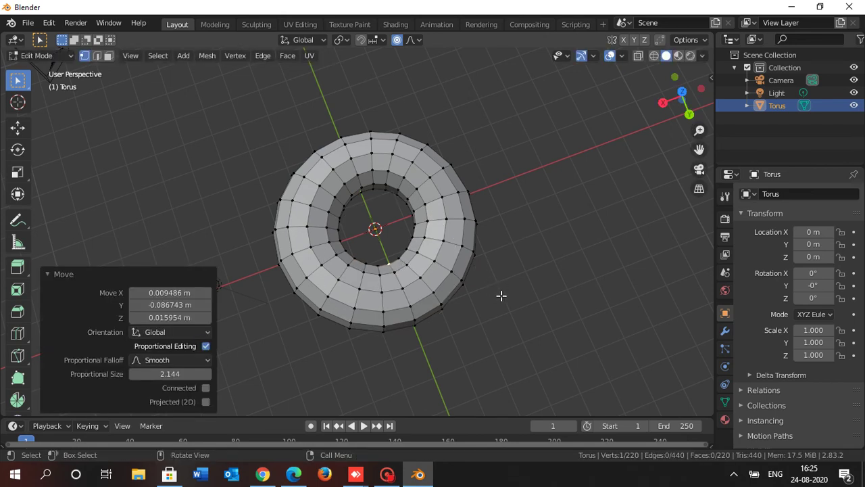
{"action": "mouse_move", "coordinate": [488, 303]}
{"action": "middle_mouse_down"}
{"action": "mouse_move", "coordinate": [503, 59]}
{"action": "mouse_move", "coordinate": [498, 344]}
{"action": "mouse_move", "coordinate": [367, 342]}
{"action": "mouse_move", "coordinate": [510, 319]}
{"action": "middle_mouse_up"}
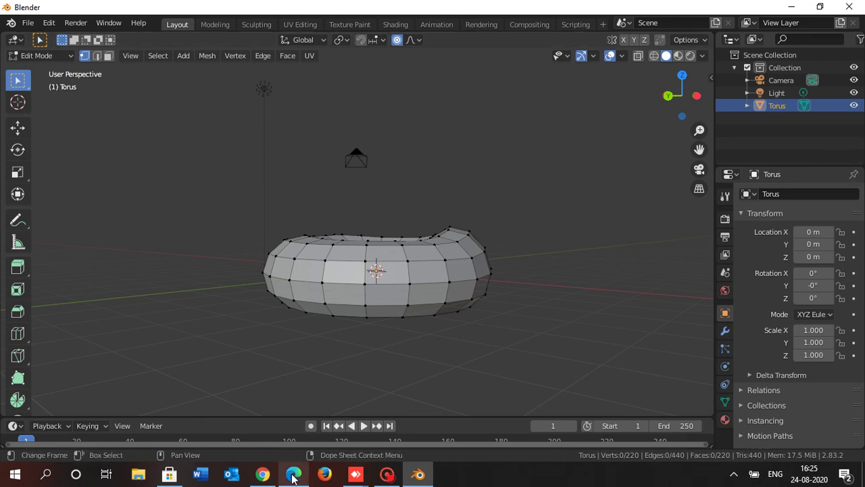
Step: Preview the stacked glazed and chocolate-iced donut photos in Google Images for reference
{"action": "left_click", "coordinate": [263, 474]}
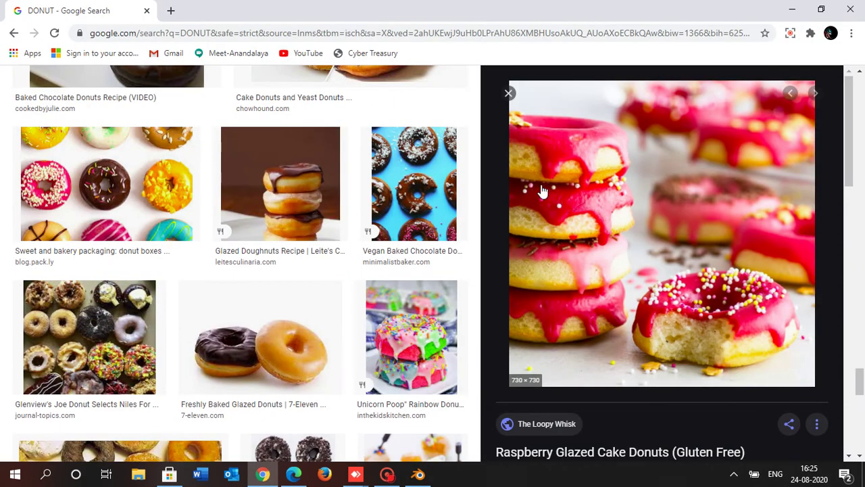
{"action": "left_click", "coordinate": [291, 204]}
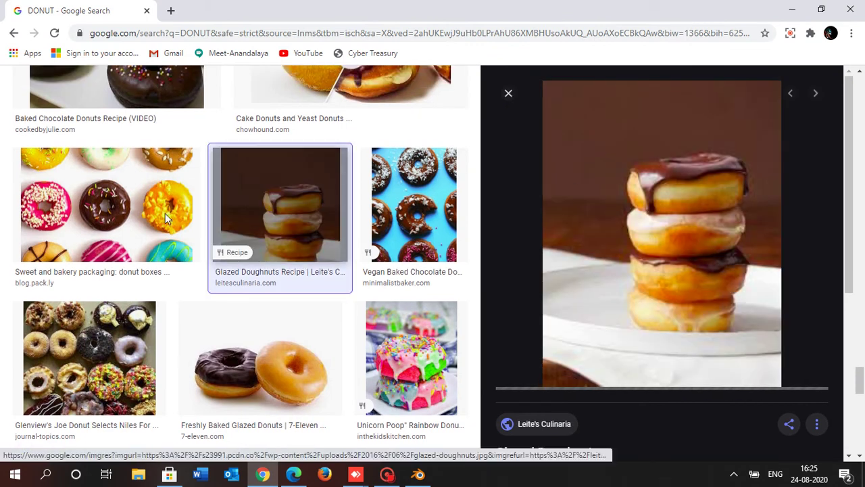
{"action": "scroll", "coordinate": [228, 265], "scroll_direction": "down", "scroll_amount": 2}
{"action": "left_click", "coordinate": [229, 265]}
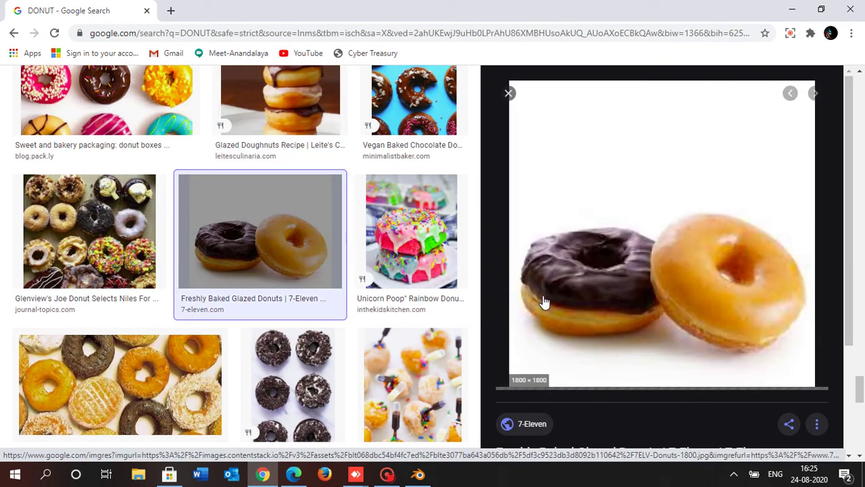
{"action": "scroll", "coordinate": [478, 239], "scroll_direction": "down", "scroll_amount": 4}
{"action": "scroll", "coordinate": [624, 223], "scroll_direction": "down", "scroll_amount": 5}
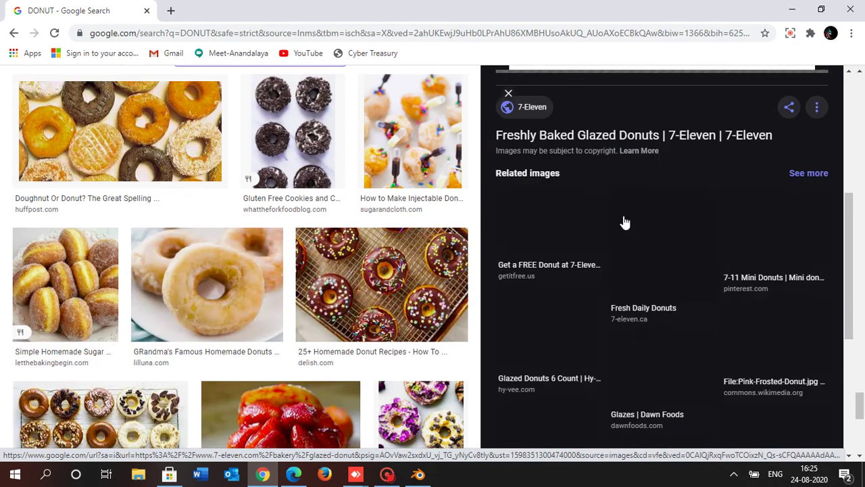
{"action": "scroll", "coordinate": [624, 223], "scroll_direction": "down", "scroll_amount": 2}
{"action": "scroll", "coordinate": [624, 222], "scroll_direction": "up", "scroll_amount": 7}
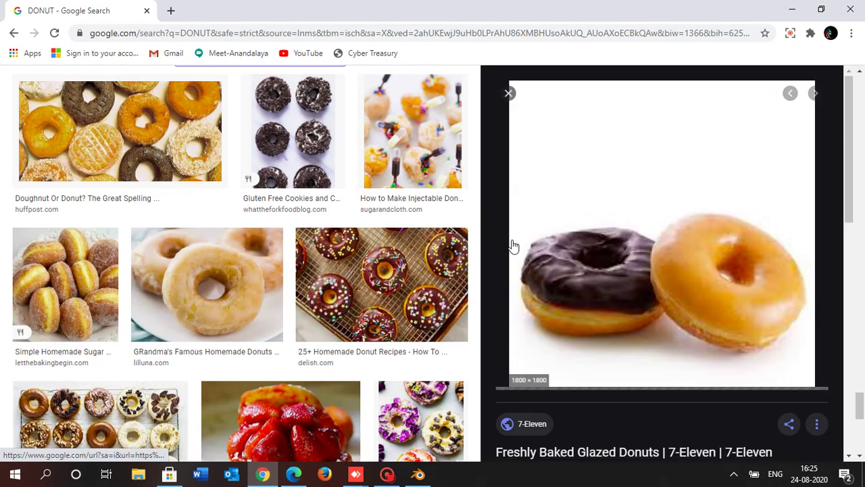
{"action": "left_click", "coordinate": [418, 474]}
Step: Box-select the torus's upper vertices from an oblique view
{"action": "mouse_move", "coordinate": [411, 304]}
{"action": "middle_mouse_down"}
{"action": "mouse_move", "coordinate": [411, 344]}
{"action": "mouse_move", "coordinate": [275, 173]}
{"action": "middle_mouse_up"}
{"action": "key", "text": "b"}
{"action": "mouse_move", "coordinate": [248, 162]}
{"action": "left_mouse_down"}
{"action": "mouse_move", "coordinate": [368, 265]}
{"action": "mouse_move", "coordinate": [563, 253]}
{"action": "left_mouse_up"}
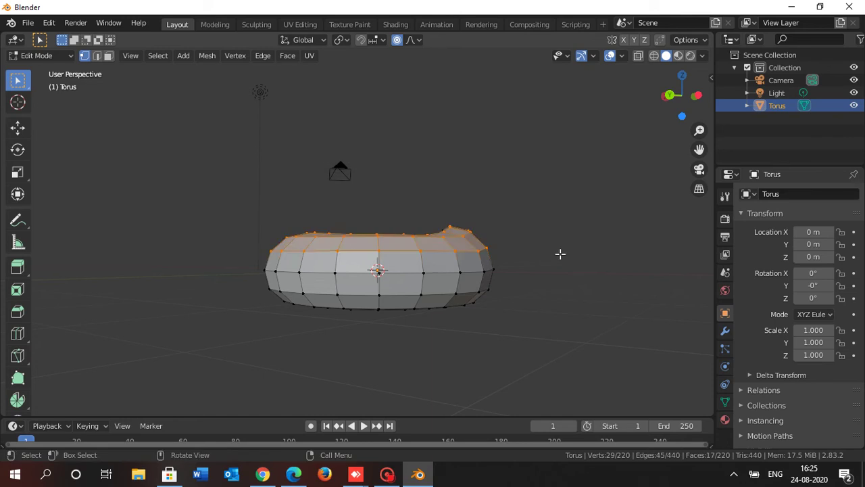
{"action": "mouse_move", "coordinate": [561, 253]}
{"action": "middle_mouse_down"}
{"action": "mouse_move", "coordinate": [488, 309]}
{"action": "mouse_move", "coordinate": [507, 382]}
{"action": "mouse_move", "coordinate": [531, 327]}
{"action": "middle_mouse_up"}
{"action": "key", "text": "b"}
{"action": "mouse_move", "coordinate": [253, 168]}
{"action": "left_mouse_down"}
{"action": "mouse_move", "coordinate": [316, 254]}
{"action": "mouse_move", "coordinate": [436, 327]}
{"action": "left_mouse_up"}
{"action": "key", "text": "b"}
{"action": "left_click_drag", "start_coordinate": [397, 268], "coordinate": [414, 289]}
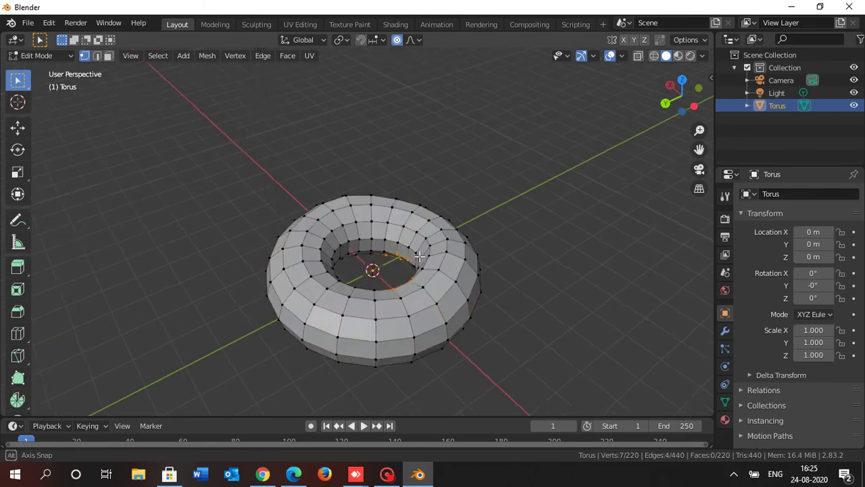
{"action": "middle_click_drag", "start_coordinate": [414, 289], "coordinate": [438, 230]}
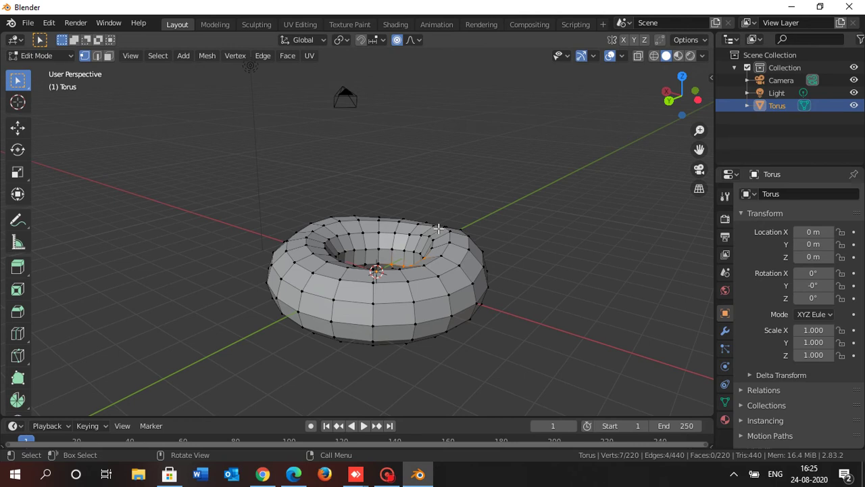
Step: Turn on X-ray with Alt+Z, reselect the top half, and deselect the middle vertices
{"action": "key", "text": "alt"}
{"action": "key", "text": "alt+z"}
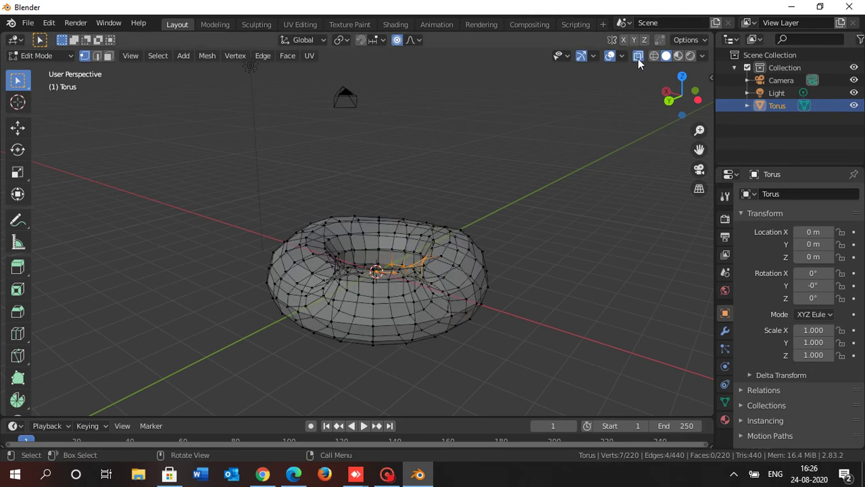
{"action": "left_click", "coordinate": [533, 177]}
{"action": "mouse_move", "coordinate": [531, 177]}
{"action": "middle_mouse_down"}
{"action": "mouse_move", "coordinate": [523, 315]}
{"action": "mouse_move", "coordinate": [545, 149]}
{"action": "middle_mouse_up"}
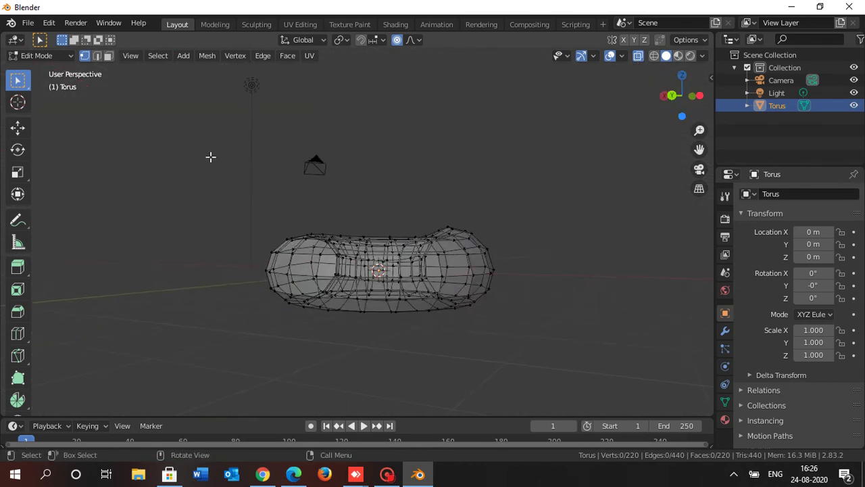
{"action": "mouse_move", "coordinate": [177, 161]}
{"action": "left_mouse_down"}
{"action": "mouse_move", "coordinate": [582, 258]}
{"action": "mouse_move", "coordinate": [574, 257]}
{"action": "left_mouse_up"}
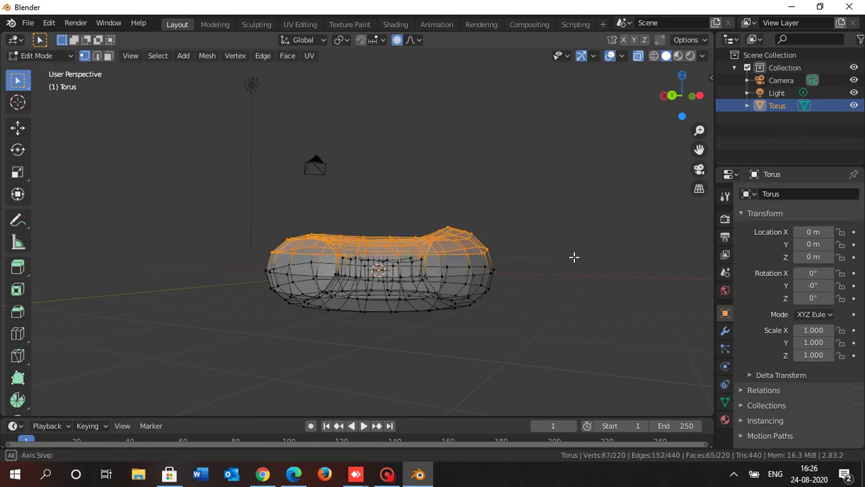
{"action": "left_click_drag", "start_coordinate": [147, 171], "coordinate": [600, 279]}
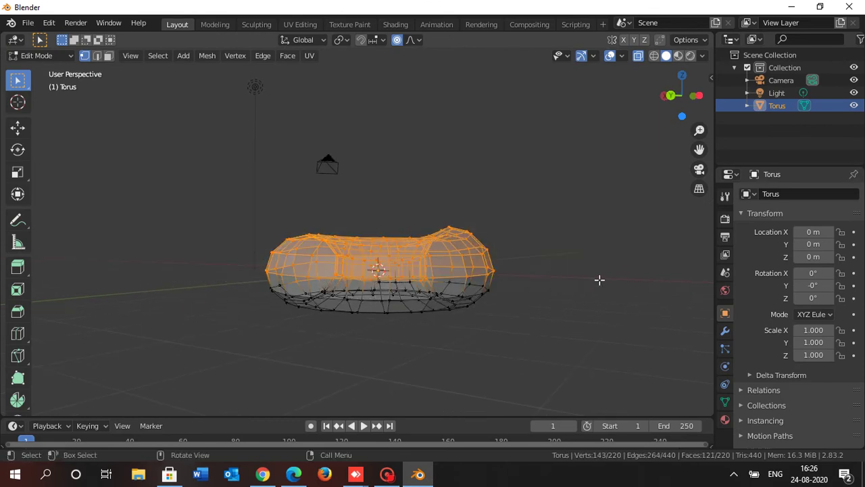
{"action": "left_click_drag", "start_coordinate": [158, 187], "coordinate": [613, 260], "text": "ctrl"}
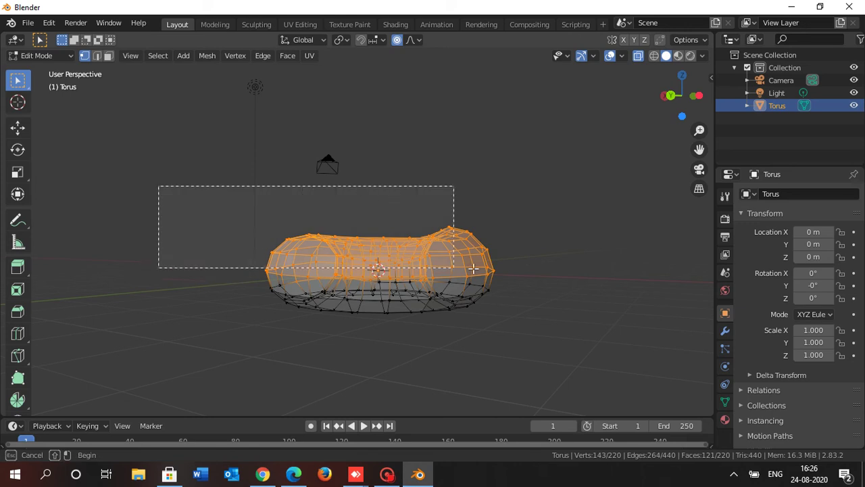
{"action": "mouse_move", "coordinate": [612, 260]}
{"action": "middle_mouse_down"}
{"action": "mouse_move", "coordinate": [222, 280]}
{"action": "mouse_move", "coordinate": [191, 309]}
{"action": "mouse_move", "coordinate": [194, 355]}
{"action": "mouse_move", "coordinate": [228, 367]}
{"action": "mouse_move", "coordinate": [328, 278]}
{"action": "middle_mouse_up"}
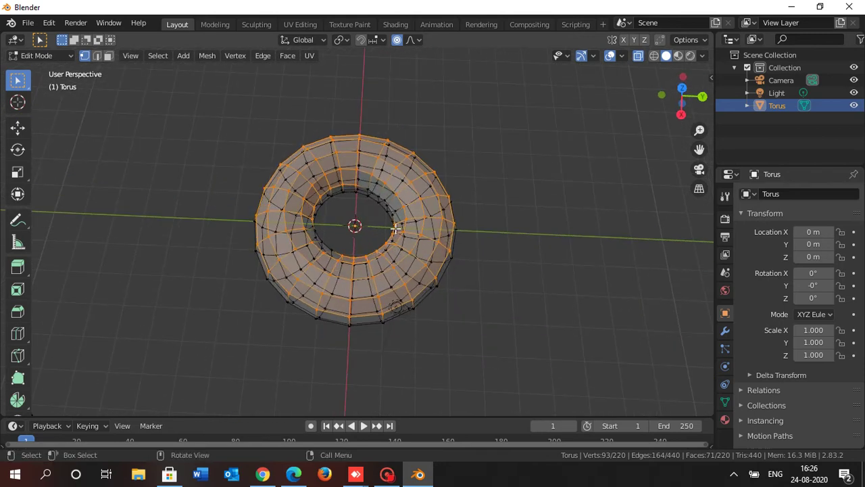
Step: Box-select the torus's upper vertices from low oblique views, refining the selection
{"action": "mouse_move", "coordinate": [466, 262]}
{"action": "middle_mouse_down"}
{"action": "mouse_move", "coordinate": [486, 188]}
{"action": "mouse_move", "coordinate": [506, 171]}
{"action": "mouse_move", "coordinate": [500, 175]}
{"action": "middle_mouse_up"}
{"action": "mouse_move", "coordinate": [201, 195]}
{"action": "middle_mouse_down"}
{"action": "mouse_move", "coordinate": [411, 195]}
{"action": "mouse_move", "coordinate": [462, 207]}
{"action": "mouse_move", "coordinate": [373, 183]}
{"action": "mouse_move", "coordinate": [417, 174]}
{"action": "mouse_move", "coordinate": [401, 188]}
{"action": "mouse_move", "coordinate": [379, 184]}
{"action": "middle_mouse_up"}
{"action": "mouse_move", "coordinate": [166, 174]}
{"action": "left_mouse_down"}
{"action": "mouse_move", "coordinate": [448, 246]}
{"action": "mouse_move", "coordinate": [504, 247]}
{"action": "left_mouse_up"}
{"action": "mouse_move", "coordinate": [503, 241]}
{"action": "middle_mouse_down"}
{"action": "mouse_move", "coordinate": [408, 255]}
{"action": "mouse_move", "coordinate": [172, 191]}
{"action": "middle_mouse_up"}
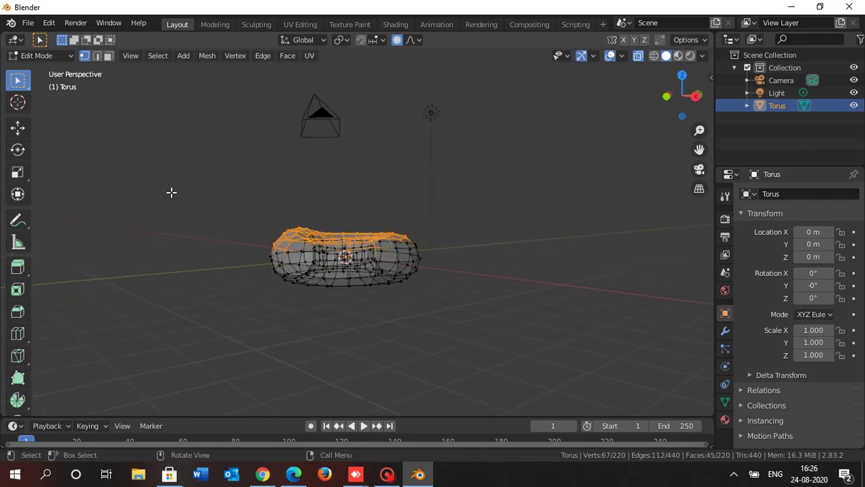
{"action": "mouse_move", "coordinate": [170, 191]}
{"action": "left_mouse_down"}
{"action": "mouse_move", "coordinate": [371, 238]}
{"action": "mouse_move", "coordinate": [514, 257]}
{"action": "left_mouse_up"}
{"action": "middle_click_drag", "start_coordinate": [518, 247], "coordinate": [365, 243]}
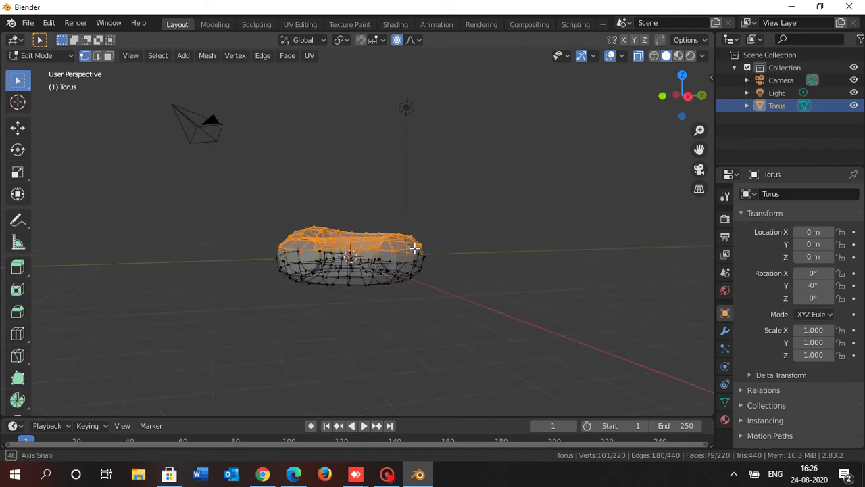
{"action": "left_click_drag", "start_coordinate": [137, 183], "coordinate": [669, 272]}
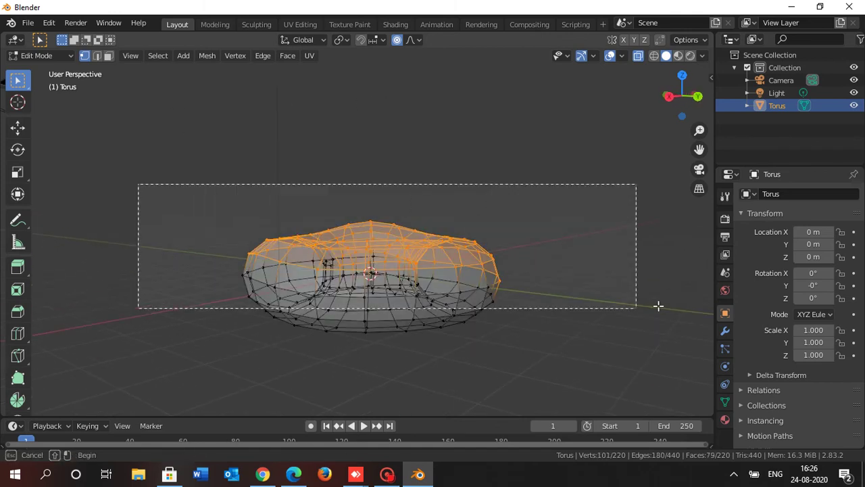
{"action": "middle_click_drag", "start_coordinate": [669, 272], "coordinate": [415, 241]}
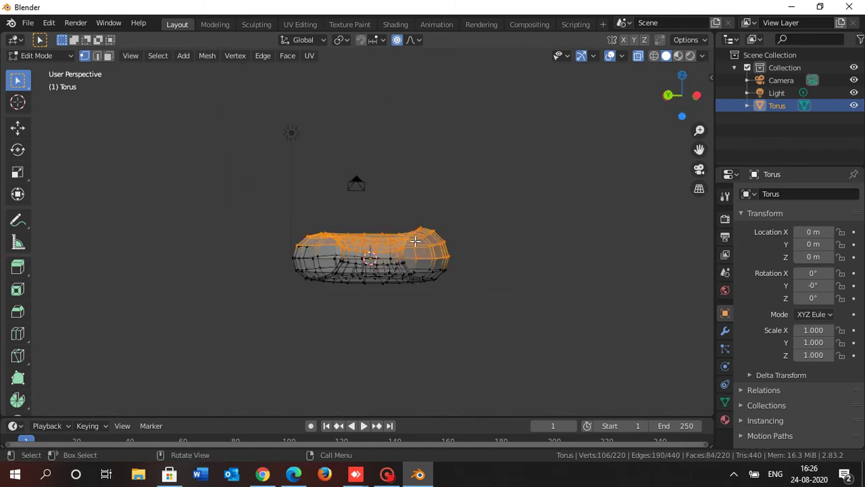
{"action": "left_click_drag", "start_coordinate": [183, 212], "coordinate": [541, 249]}
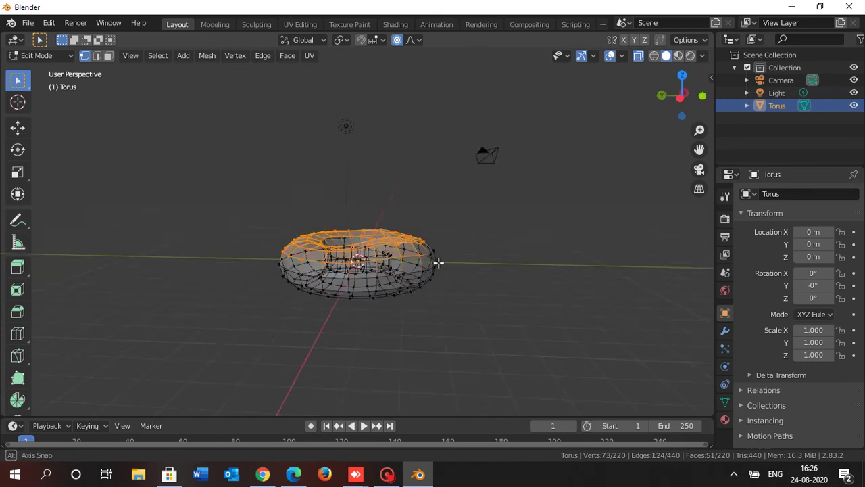
Step: Extend the selection along the torus top, checking it from new angles
{"action": "middle_click_drag", "start_coordinate": [439, 262], "coordinate": [337, 252]}
{"action": "left_click_drag", "start_coordinate": [228, 193], "coordinate": [512, 248]}
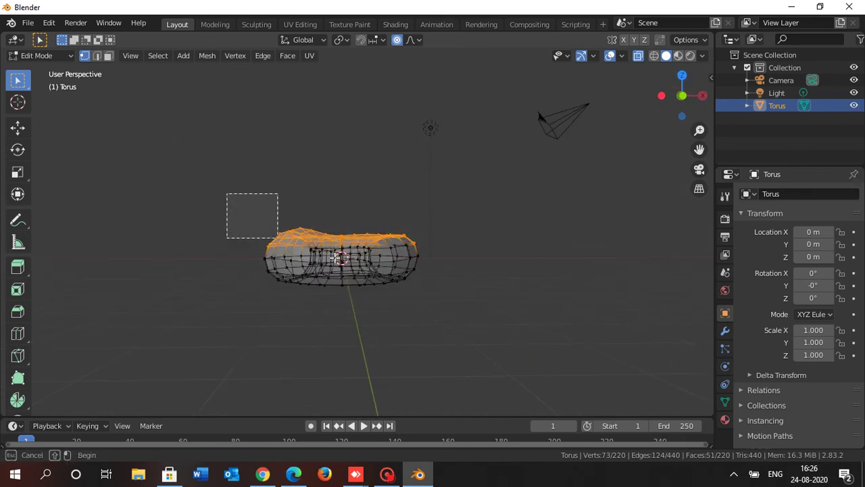
{"action": "middle_click_drag", "start_coordinate": [458, 250], "coordinate": [282, 252]}
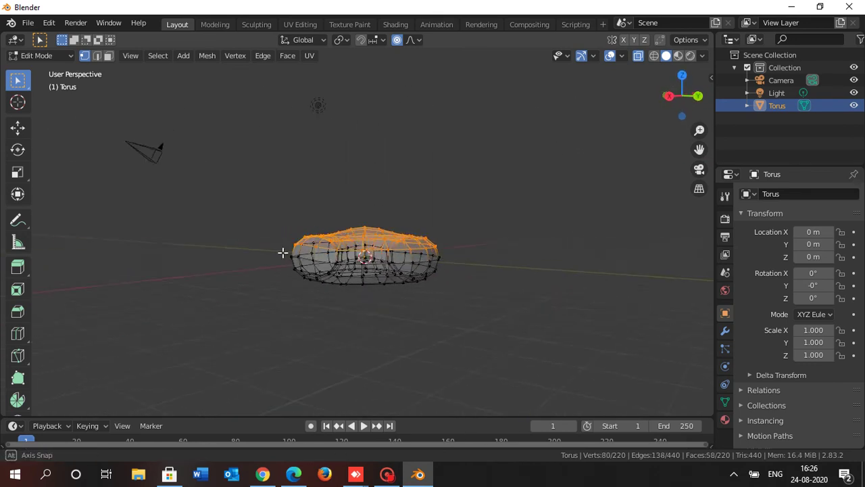
{"action": "mouse_move", "coordinate": [240, 201]}
{"action": "left_mouse_down"}
{"action": "mouse_move", "coordinate": [537, 286]}
{"action": "mouse_move", "coordinate": [561, 257]}
{"action": "left_mouse_up"}
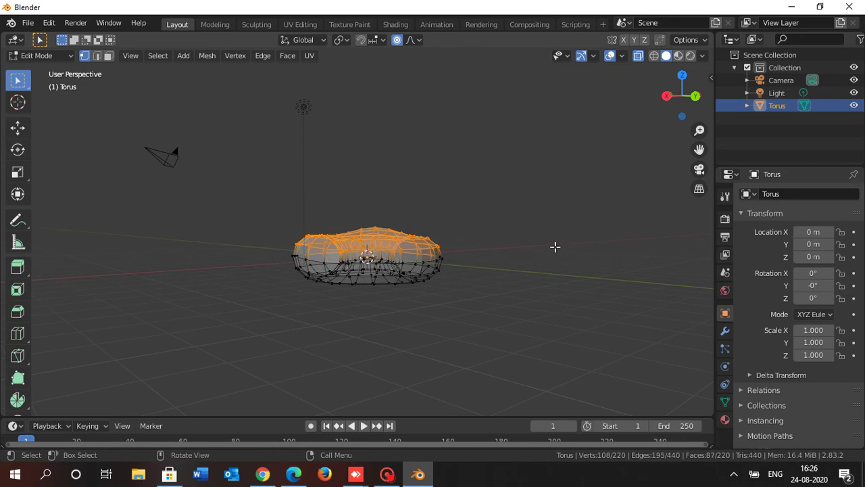
{"action": "middle_click_drag", "start_coordinate": [555, 245], "coordinate": [443, 251]}
{"action": "mouse_move", "coordinate": [223, 193]}
{"action": "left_mouse_down"}
{"action": "mouse_move", "coordinate": [522, 251]}
{"action": "mouse_move", "coordinate": [550, 248]}
{"action": "left_mouse_up"}
{"action": "mouse_move", "coordinate": [549, 247]}
{"action": "middle_mouse_down"}
{"action": "mouse_move", "coordinate": [446, 275]}
{"action": "mouse_move", "coordinate": [377, 311]}
{"action": "mouse_move", "coordinate": [385, 354]}
{"action": "mouse_move", "coordinate": [471, 382]}
{"action": "mouse_move", "coordinate": [547, 367]}
{"action": "mouse_move", "coordinate": [563, 338]}
{"action": "mouse_move", "coordinate": [516, 272]}
{"action": "mouse_move", "coordinate": [515, 258]}
{"action": "middle_mouse_up"}
{"action": "scroll", "coordinate": [505, 252], "scroll_direction": "up", "scroll_amount": 3}
{"action": "middle_click_drag", "start_coordinate": [566, 276], "coordinate": [586, 261]}
Step: Box in the torus's upper vertices from several side angles
{"action": "key", "text": "b"}
{"action": "left_click_drag", "start_coordinate": [630, 306], "coordinate": [657, 258]}
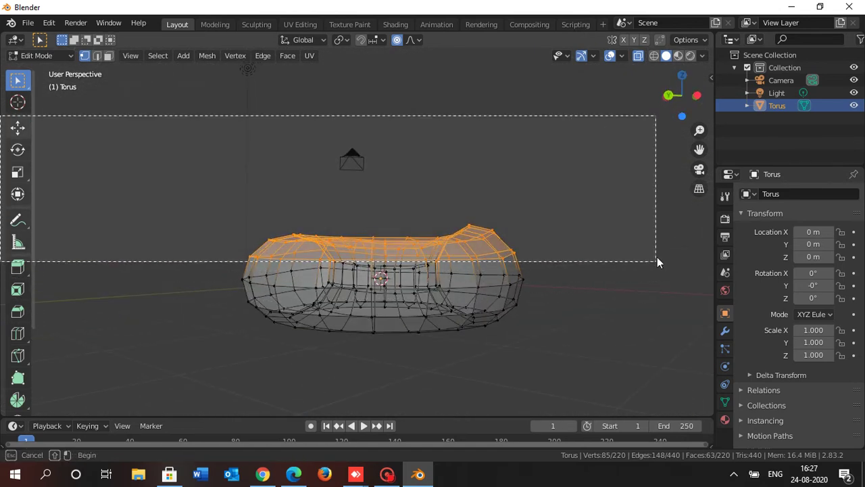
{"action": "mouse_move", "coordinate": [647, 261]}
{"action": "middle_mouse_down"}
{"action": "mouse_move", "coordinate": [478, 269]}
{"action": "mouse_move", "coordinate": [315, 366]}
{"action": "mouse_move", "coordinate": [371, 257]}
{"action": "middle_mouse_up"}
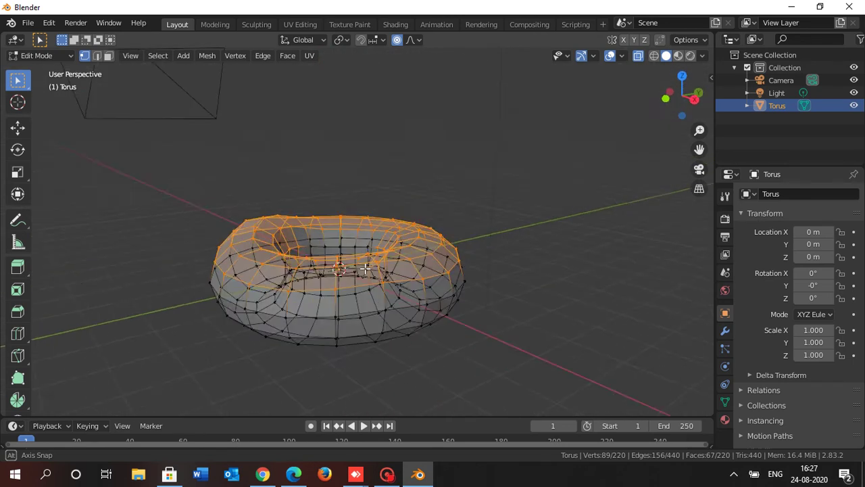
{"action": "mouse_move", "coordinate": [78, 173]}
{"action": "left_mouse_down"}
{"action": "mouse_move", "coordinate": [547, 267]}
{"action": "mouse_move", "coordinate": [554, 261]}
{"action": "left_mouse_up"}
{"action": "middle_click_drag", "start_coordinate": [496, 262], "coordinate": [383, 259]}
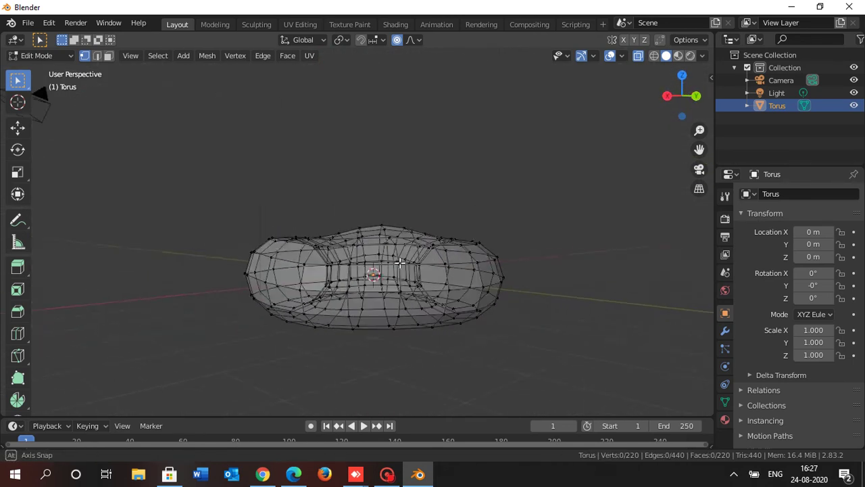
{"action": "left_click_drag", "start_coordinate": [175, 196], "coordinate": [631, 259]}
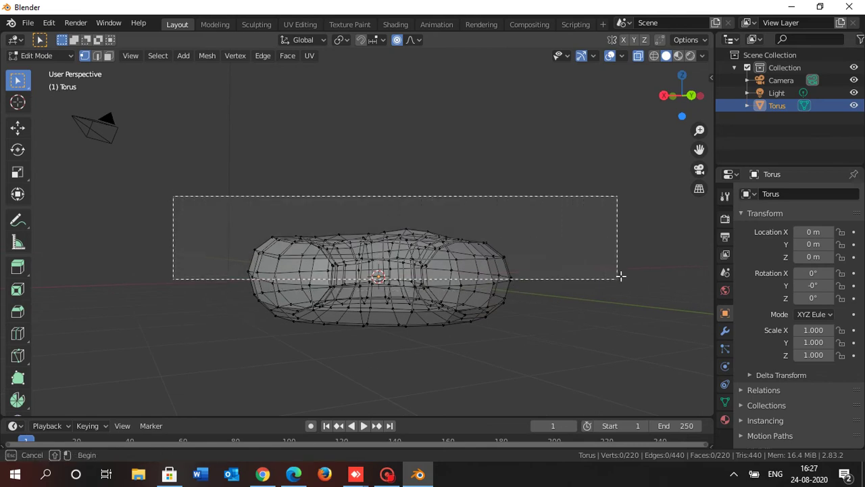
{"action": "mouse_move", "coordinate": [631, 259]}
{"action": "middle_mouse_down"}
{"action": "mouse_move", "coordinate": [455, 302]}
{"action": "mouse_move", "coordinate": [450, 344]}
{"action": "mouse_move", "coordinate": [461, 367]}
{"action": "mouse_move", "coordinate": [486, 375]}
{"action": "mouse_move", "coordinate": [535, 353]}
{"action": "mouse_move", "coordinate": [552, 284]}
{"action": "mouse_move", "coordinate": [419, 222]}
{"action": "middle_mouse_up"}
{"action": "mouse_move", "coordinate": [62, 163]}
{"action": "left_mouse_down"}
{"action": "mouse_move", "coordinate": [232, 271]}
{"action": "mouse_move", "coordinate": [615, 299]}
{"action": "mouse_move", "coordinate": [614, 275]}
{"action": "left_mouse_up"}
{"action": "middle_click_drag", "start_coordinate": [605, 269], "coordinate": [540, 253]}
Step: Add the remaining top vertices until the whole upper half is selected
{"action": "mouse_move", "coordinate": [215, 220]}
{"action": "left_mouse_down"}
{"action": "mouse_move", "coordinate": [499, 280]}
{"action": "mouse_move", "coordinate": [579, 267]}
{"action": "left_mouse_up"}
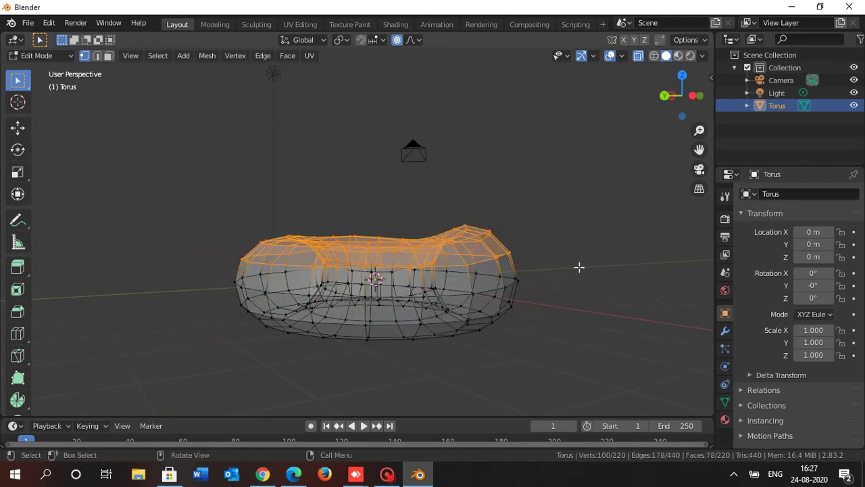
{"action": "mouse_move", "coordinate": [571, 272]}
{"action": "middle_mouse_down"}
{"action": "mouse_move", "coordinate": [572, 359]}
{"action": "mouse_move", "coordinate": [552, 401]}
{"action": "mouse_move", "coordinate": [503, 402]}
{"action": "mouse_move", "coordinate": [454, 383]}
{"action": "mouse_move", "coordinate": [413, 344]}
{"action": "mouse_move", "coordinate": [436, 287]}
{"action": "mouse_move", "coordinate": [515, 269]}
{"action": "mouse_move", "coordinate": [570, 275]}
{"action": "mouse_move", "coordinate": [429, 310]}
{"action": "middle_mouse_up"}
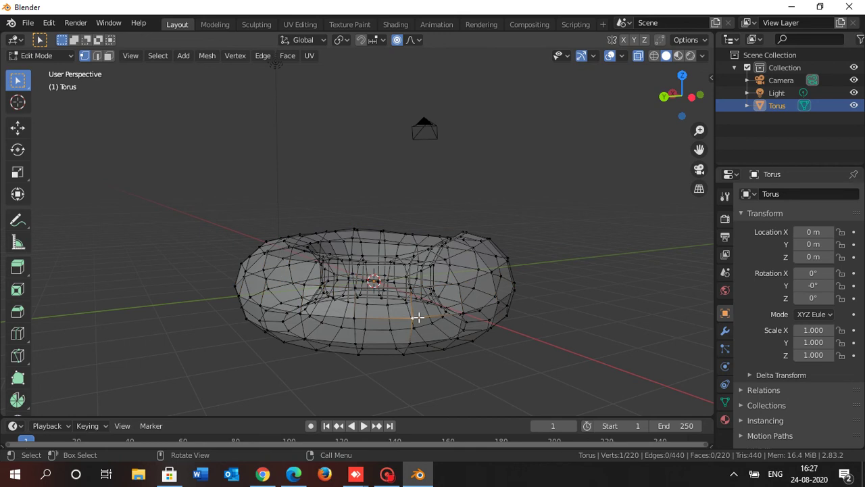
{"action": "left_click_drag", "start_coordinate": [185, 219], "coordinate": [562, 340]}
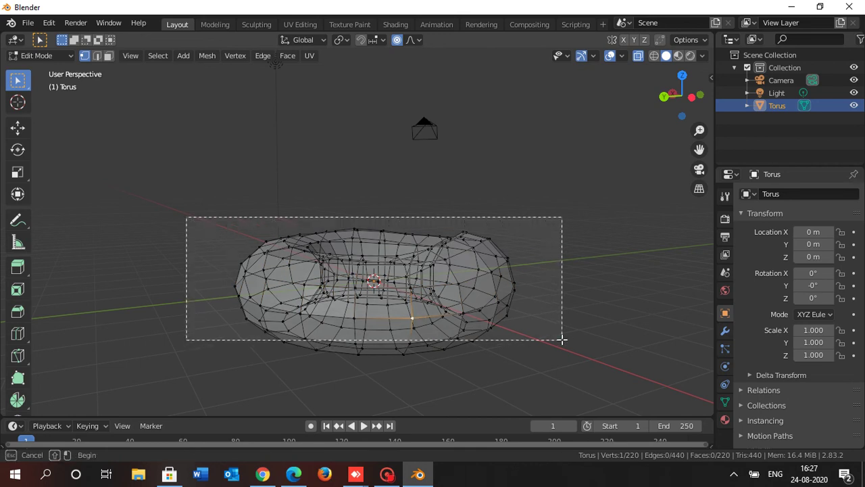
{"action": "mouse_move", "coordinate": [562, 340]}
{"action": "middle_mouse_down"}
{"action": "mouse_move", "coordinate": [479, 287]}
{"action": "mouse_move", "coordinate": [478, 325]}
{"action": "middle_mouse_up"}
{"action": "mouse_move", "coordinate": [4, 242]}
{"action": "left_mouse_down"}
{"action": "mouse_move", "coordinate": [563, 296]}
{"action": "mouse_move", "coordinate": [589, 306]}
{"action": "left_mouse_up"}
{"action": "mouse_move", "coordinate": [588, 306]}
{"action": "middle_mouse_down"}
{"action": "mouse_move", "coordinate": [568, 332]}
{"action": "mouse_move", "coordinate": [566, 313]}
{"action": "mouse_move", "coordinate": [143, 176]}
{"action": "middle_mouse_up"}
{"action": "mouse_move", "coordinate": [59, 156]}
{"action": "left_mouse_down"}
{"action": "mouse_move", "coordinate": [170, 198]}
{"action": "mouse_move", "coordinate": [608, 251]}
{"action": "mouse_move", "coordinate": [627, 245]}
{"action": "left_mouse_up"}
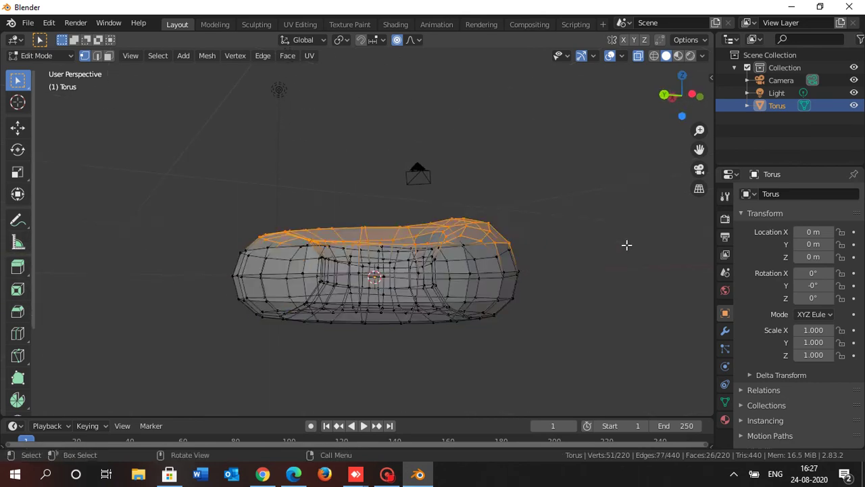
{"action": "mouse_move", "coordinate": [626, 245]}
{"action": "middle_mouse_down"}
{"action": "mouse_move", "coordinate": [595, 298]}
{"action": "mouse_move", "coordinate": [647, 249]}
{"action": "middle_mouse_up"}
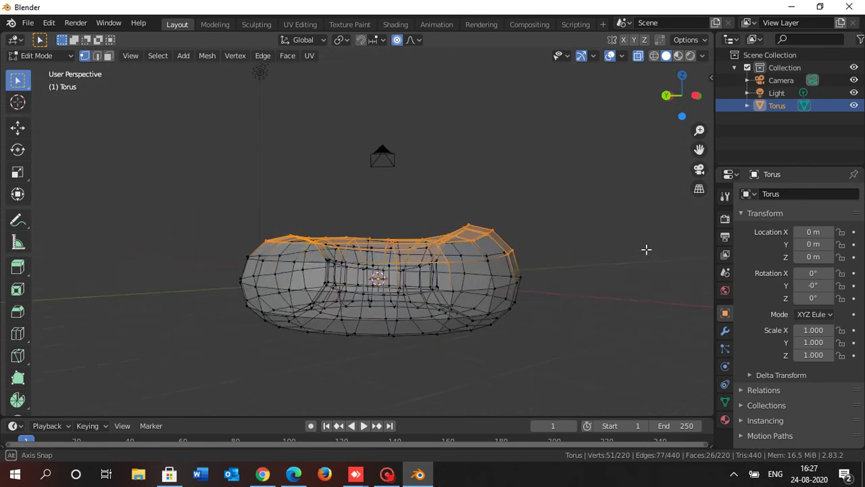
{"action": "mouse_move", "coordinate": [118, 176]}
{"action": "left_mouse_down"}
{"action": "mouse_move", "coordinate": [324, 242]}
{"action": "mouse_move", "coordinate": [605, 263]}
{"action": "mouse_move", "coordinate": [622, 257]}
{"action": "left_mouse_up"}
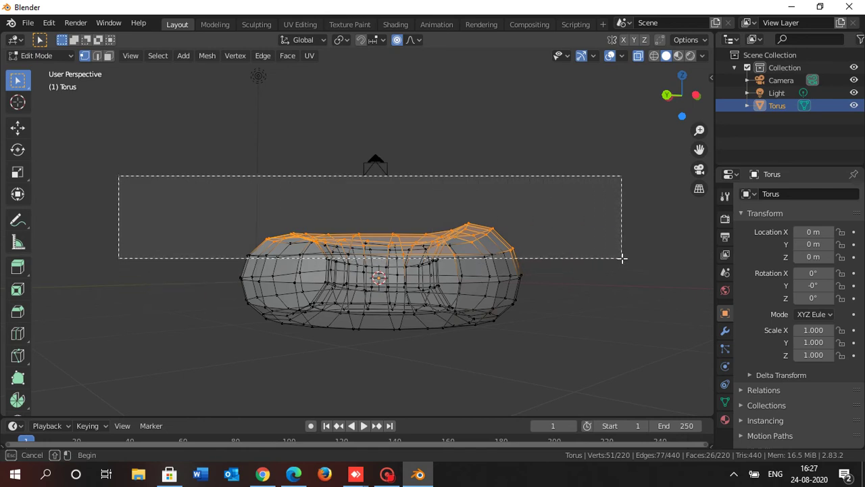
{"action": "mouse_move", "coordinate": [622, 257]}
{"action": "middle_mouse_down"}
{"action": "mouse_move", "coordinate": [567, 286]}
{"action": "mouse_move", "coordinate": [568, 367]}
{"action": "mouse_move", "coordinate": [580, 344]}
{"action": "mouse_move", "coordinate": [586, 270]}
{"action": "mouse_move", "coordinate": [638, 255]}
{"action": "mouse_move", "coordinate": [703, 254]}
{"action": "mouse_move", "coordinate": [118, 282]}
{"action": "mouse_move", "coordinate": [336, 282]}
{"action": "middle_mouse_up"}
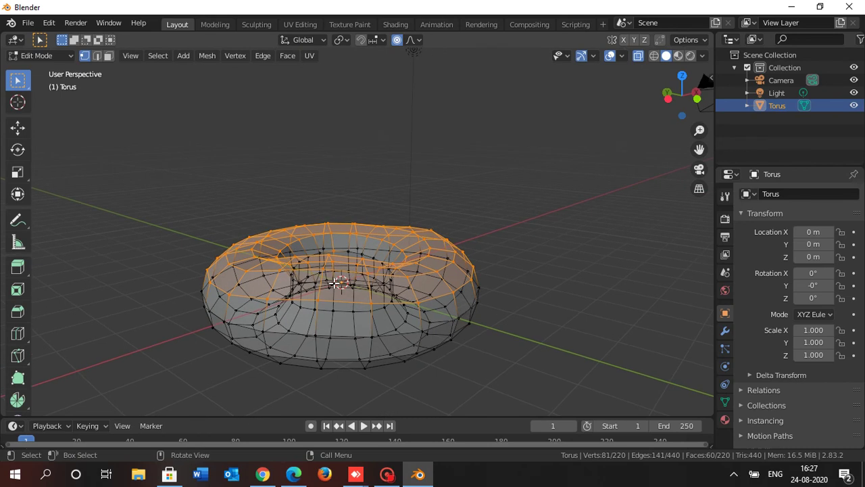
Step: Separate the selected upper half into Torus.001 via P > Selection, then return to Object Mode
{"action": "key", "text": "p"}
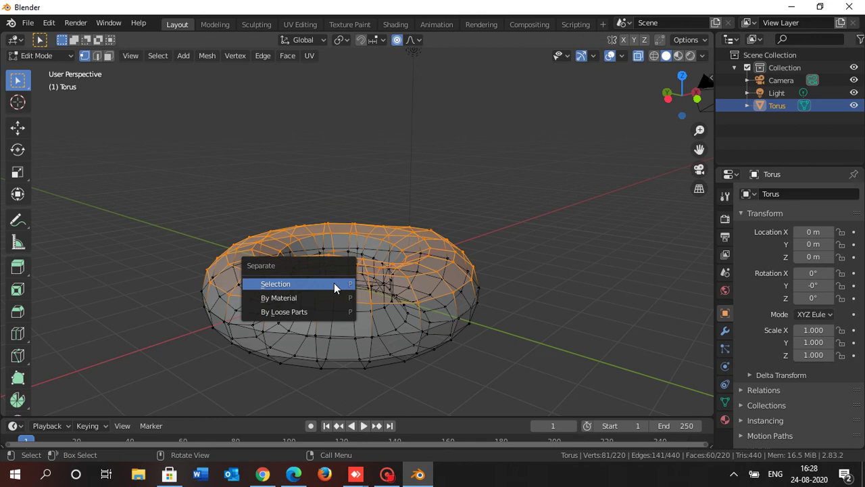
{"action": "left_click", "coordinate": [334, 283]}
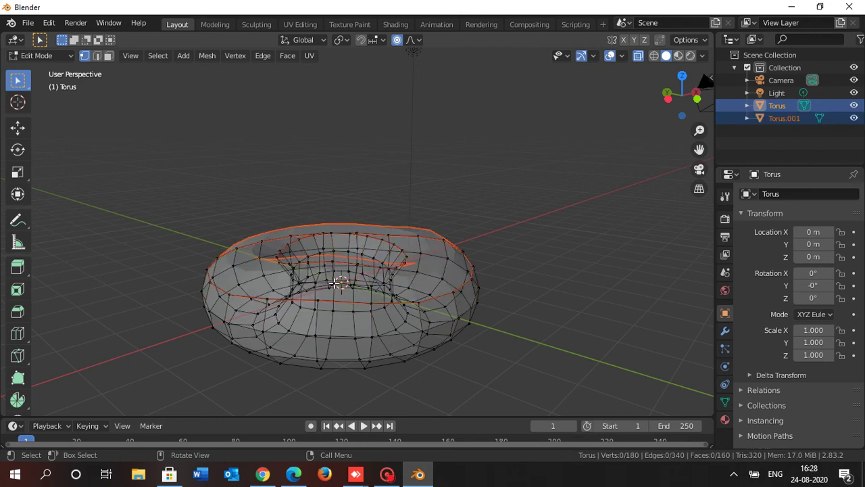
{"action": "key", "text": "Tab"}
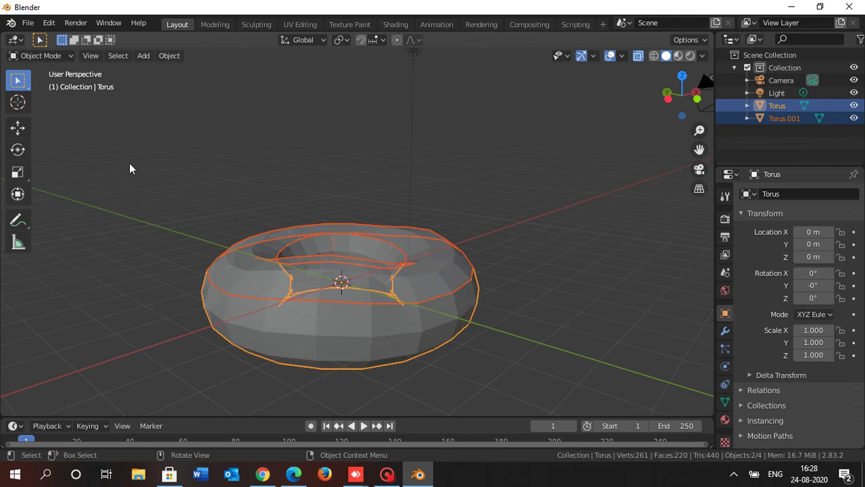
Step: Switch the viewport to Rendered shading and box-select both torus objects again
{"action": "left_click_drag", "start_coordinate": [129, 163], "coordinate": [638, 416]}
{"action": "key", "text": "z"}
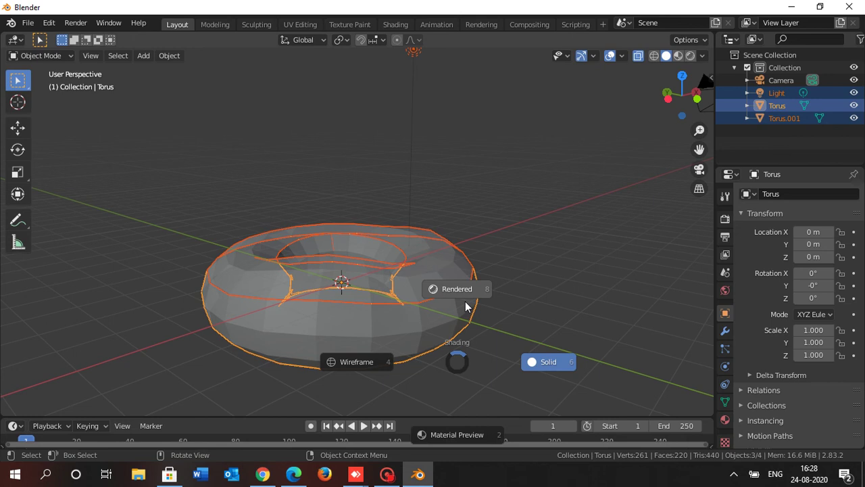
{"action": "left_click", "coordinate": [459, 306]}
{"action": "mouse_move", "coordinate": [488, 350]}
{"action": "middle_mouse_down"}
{"action": "mouse_move", "coordinate": [586, 361]}
{"action": "mouse_move", "coordinate": [565, 282]}
{"action": "mouse_move", "coordinate": [497, 328]}
{"action": "mouse_move", "coordinate": [504, 378]}
{"action": "mouse_move", "coordinate": [499, 374]}
{"action": "middle_mouse_up"}
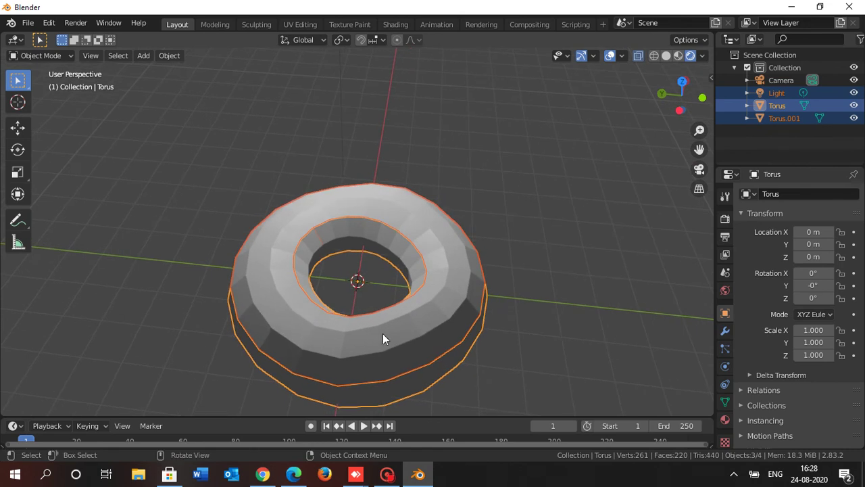
{"action": "mouse_move", "coordinate": [383, 333]}
{"action": "middle_mouse_down"}
{"action": "mouse_move", "coordinate": [407, 393]}
{"action": "mouse_move", "coordinate": [517, 366]}
{"action": "mouse_move", "coordinate": [503, 383]}
{"action": "mouse_move", "coordinate": [456, 341]}
{"action": "mouse_move", "coordinate": [507, 271]}
{"action": "mouse_move", "coordinate": [532, 258]}
{"action": "middle_mouse_up"}
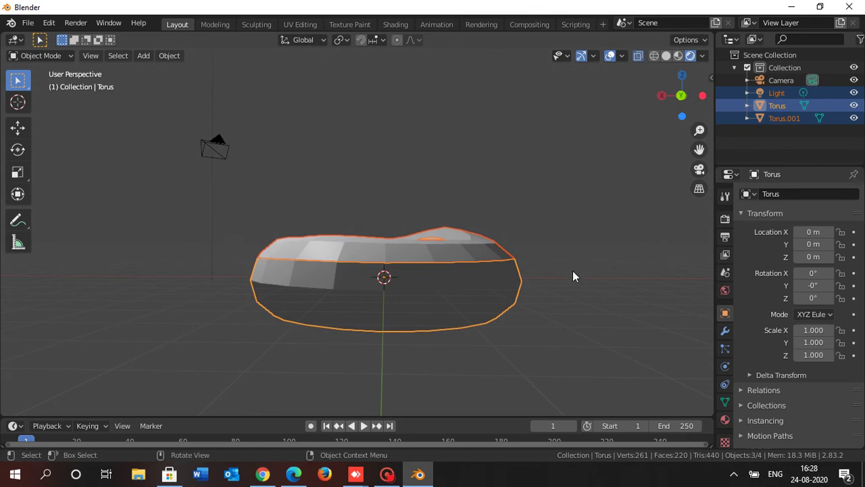
{"action": "left_click", "coordinate": [287, 325]}
{"action": "left_click_drag", "start_coordinate": [195, 165], "coordinate": [599, 358]}
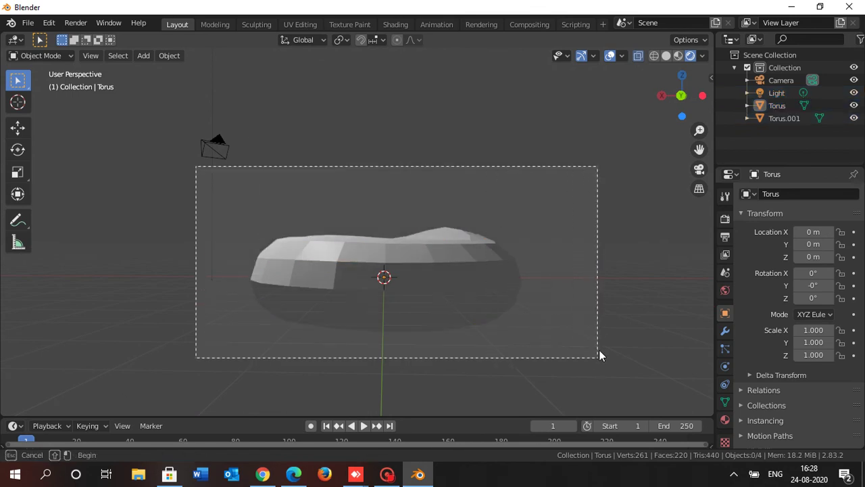
Step: Apply Shade Smooth to both selected torus objects
{"action": "right_click", "coordinate": [568, 162]}
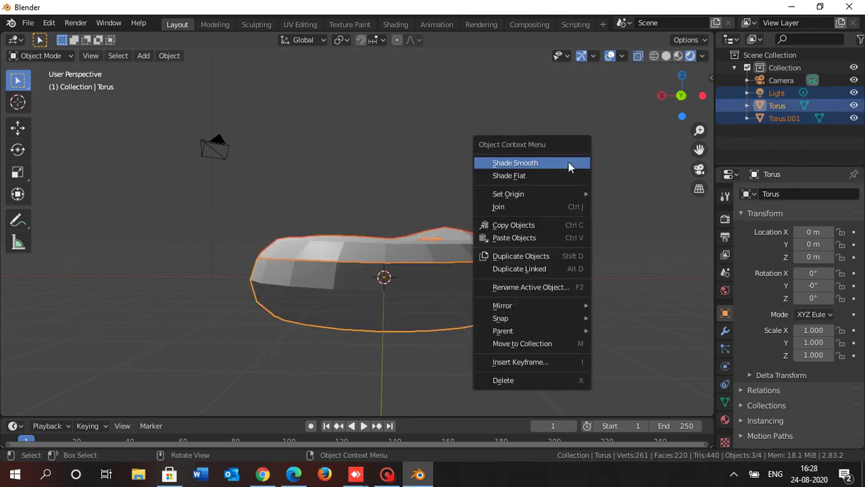
{"action": "left_click", "coordinate": [568, 162]}
{"action": "mouse_move", "coordinate": [568, 162]}
{"action": "middle_mouse_down"}
{"action": "mouse_move", "coordinate": [536, 294]}
{"action": "mouse_move", "coordinate": [538, 326]}
{"action": "mouse_move", "coordinate": [547, 292]}
{"action": "mouse_move", "coordinate": [439, 219]}
{"action": "middle_mouse_up"}
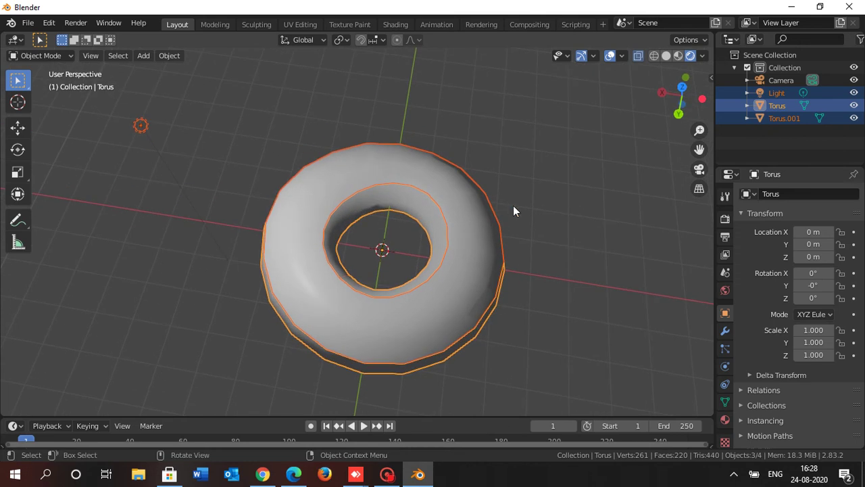
{"action": "mouse_move", "coordinate": [513, 205]}
{"action": "middle_mouse_down"}
{"action": "mouse_move", "coordinate": [570, 151]}
{"action": "mouse_move", "coordinate": [619, 123]}
{"action": "mouse_move", "coordinate": [606, 152]}
{"action": "mouse_move", "coordinate": [607, 122]}
{"action": "mouse_move", "coordinate": [567, 145]}
{"action": "middle_mouse_up"}
Step: Select Torus.001 and Torus in turn to inspect each smoothed mesh
{"action": "left_click", "coordinate": [403, 249]}
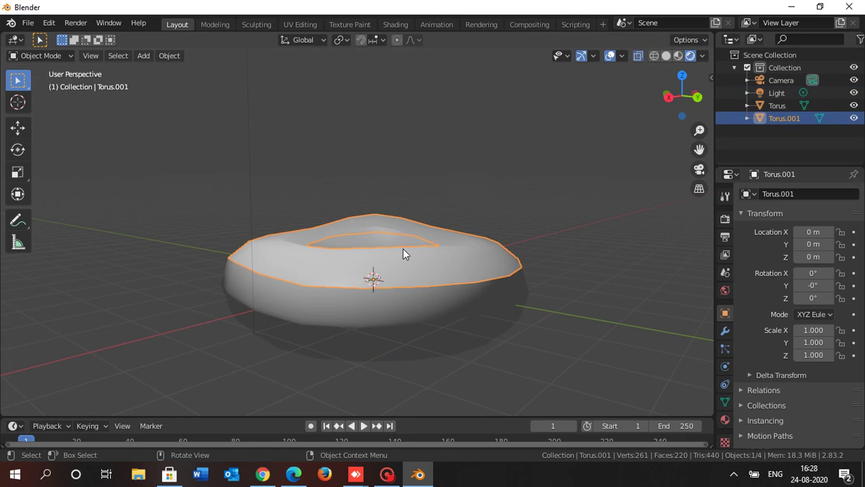
{"action": "left_click", "coordinate": [388, 313]}
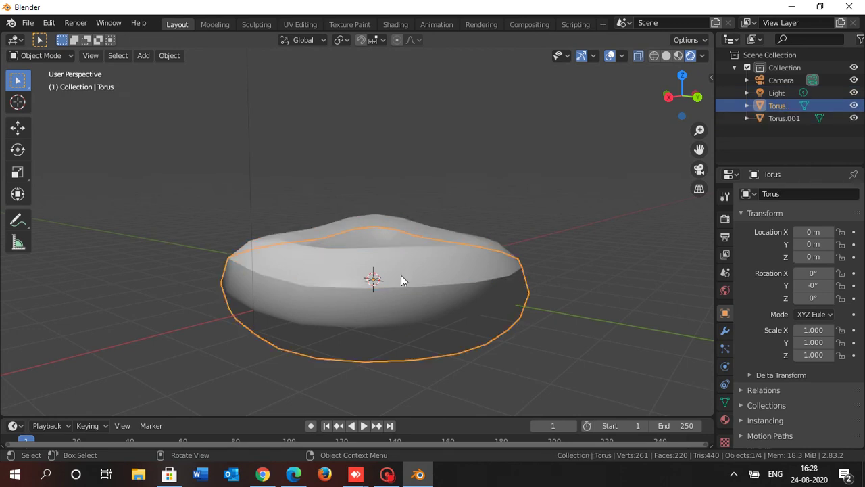
{"action": "left_click", "coordinate": [403, 268]}
{"action": "mouse_move", "coordinate": [405, 295]}
{"action": "middle_mouse_down"}
{"action": "mouse_move", "coordinate": [410, 407]}
{"action": "mouse_move", "coordinate": [372, 282]}
{"action": "mouse_move", "coordinate": [465, 272]}
{"action": "mouse_move", "coordinate": [496, 293]}
{"action": "mouse_move", "coordinate": [459, 308]}
{"action": "mouse_move", "coordinate": [408, 308]}
{"action": "mouse_move", "coordinate": [359, 333]}
{"action": "middle_mouse_up"}
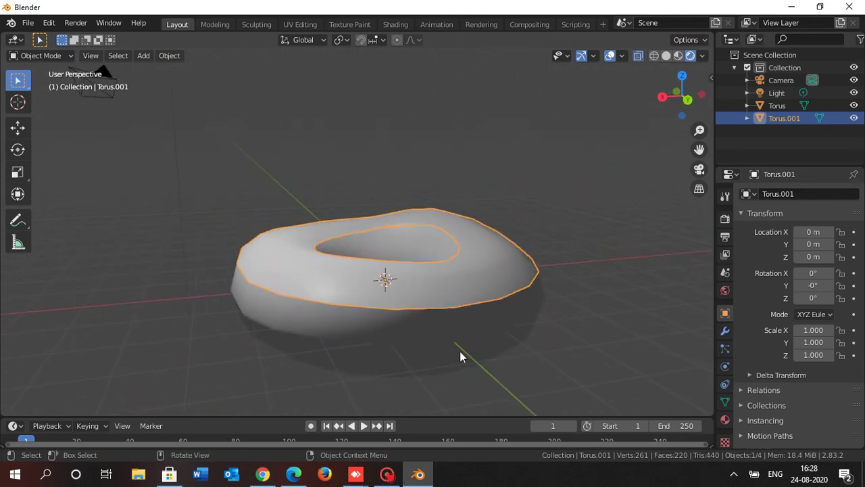
{"action": "scroll", "coordinate": [479, 339], "scroll_direction": "down", "scroll_amount": 4}
{"action": "mouse_move", "coordinate": [479, 339]}
{"action": "middle_mouse_down"}
{"action": "mouse_move", "coordinate": [471, 399]}
{"action": "mouse_move", "coordinate": [545, 340]}
{"action": "mouse_move", "coordinate": [492, 307]}
{"action": "mouse_move", "coordinate": [434, 315]}
{"action": "mouse_move", "coordinate": [430, 325]}
{"action": "middle_mouse_up"}
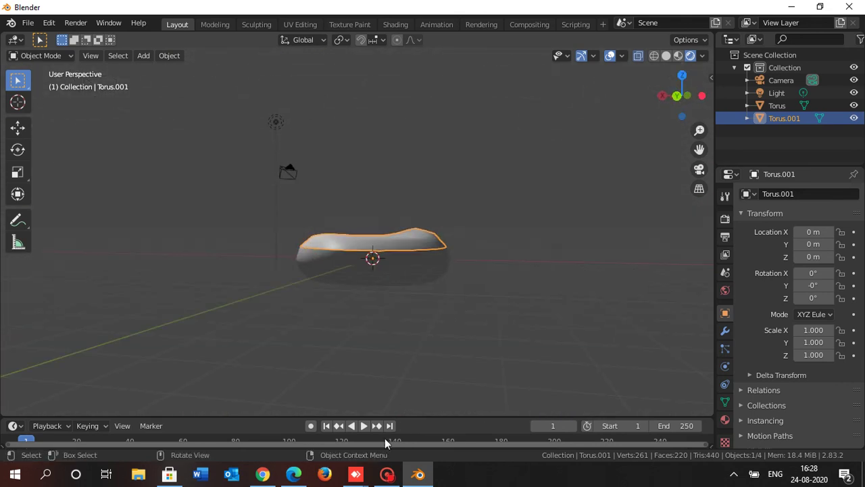